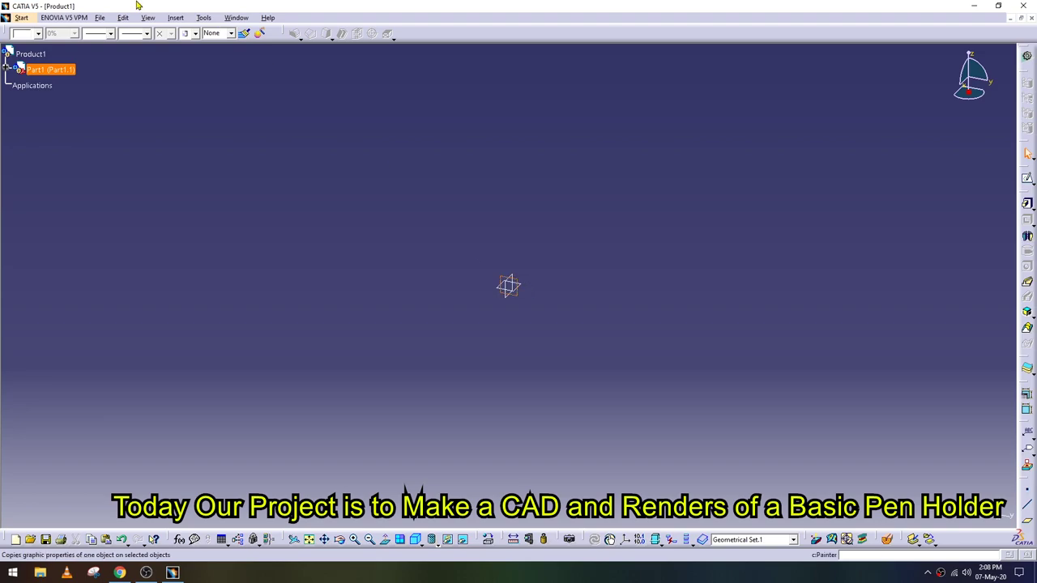
- Set the length unit to Millimeter (mm) in the program options
{"action": "left_click", "coordinate": [204, 17]}
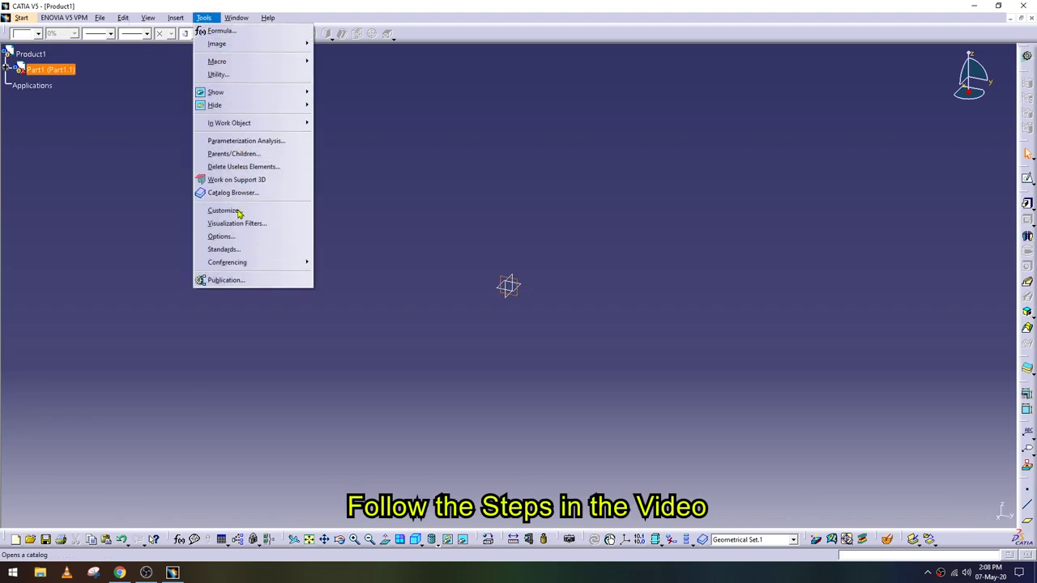
{"action": "left_click", "coordinate": [235, 235]}
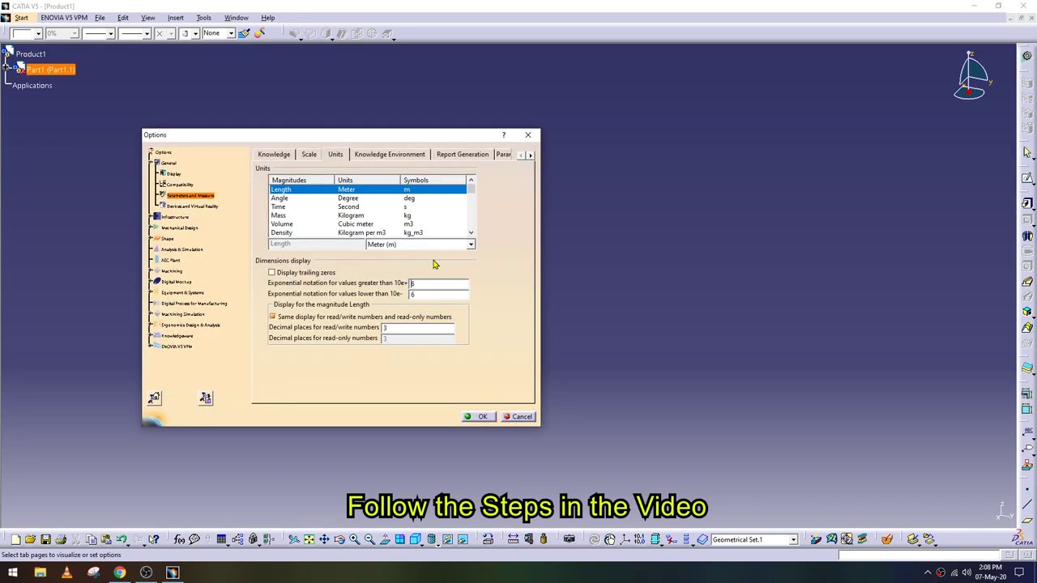
{"action": "left_click", "coordinate": [418, 245]}
{"action": "left_click", "coordinate": [403, 256]}
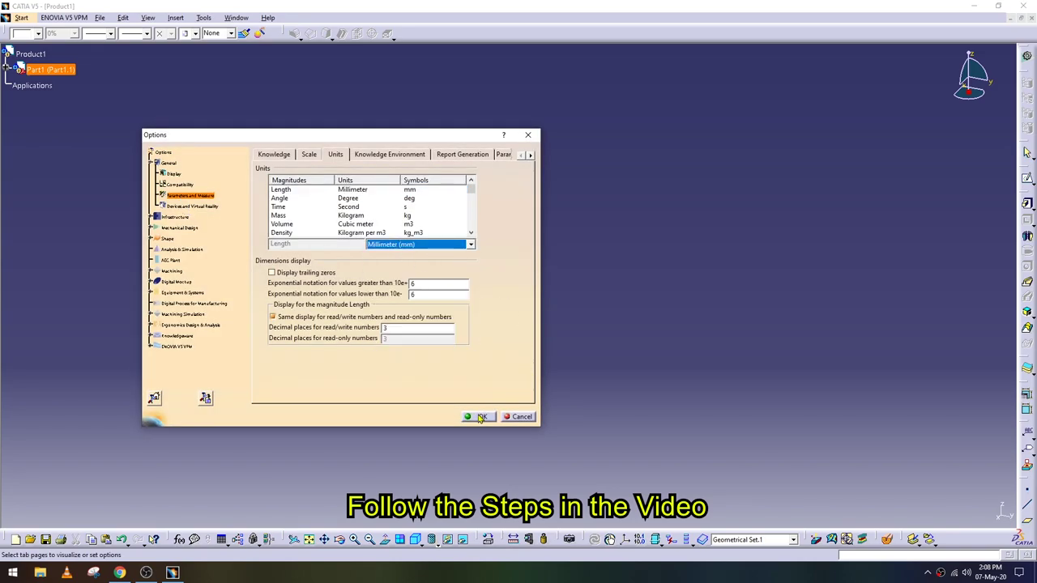
{"action": "left_click", "coordinate": [481, 417]}
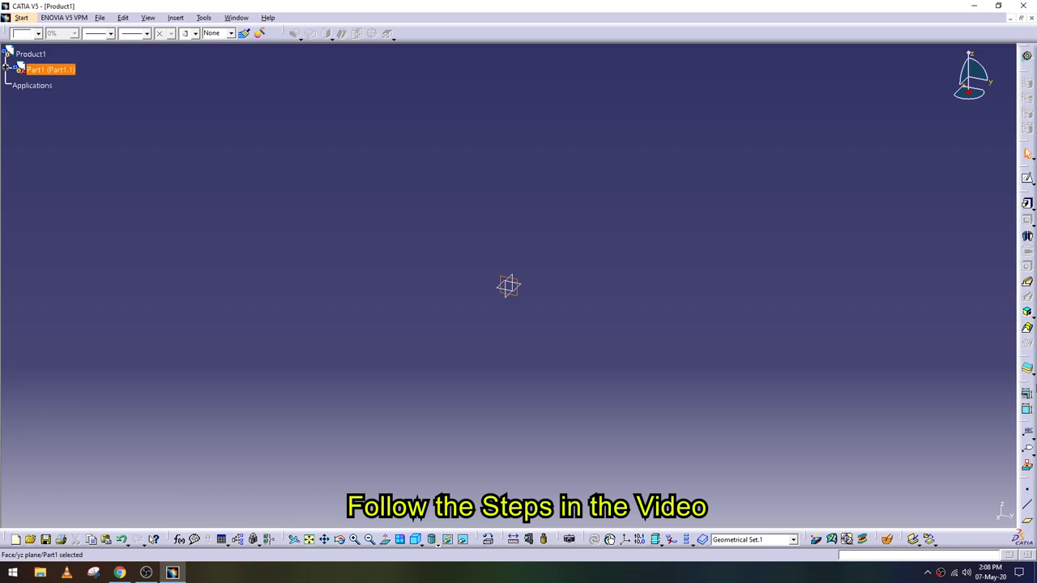
- Start a new sketch on the yz plane of Part1
{"action": "left_click", "coordinate": [1027, 178]}
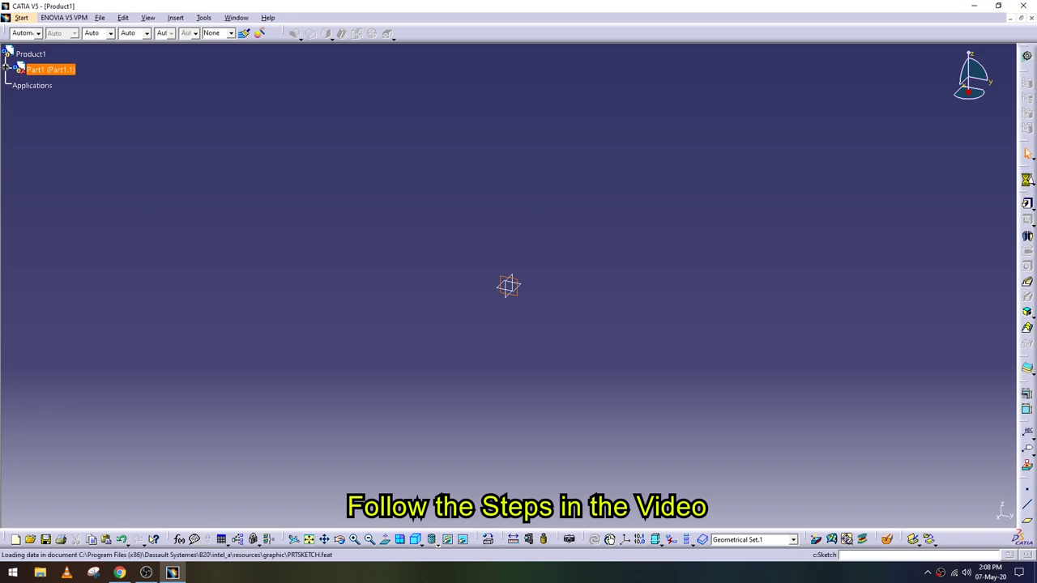
{"action": "scroll", "coordinate": [381, 445], "scroll_direction": "down", "scroll_amount": 2}
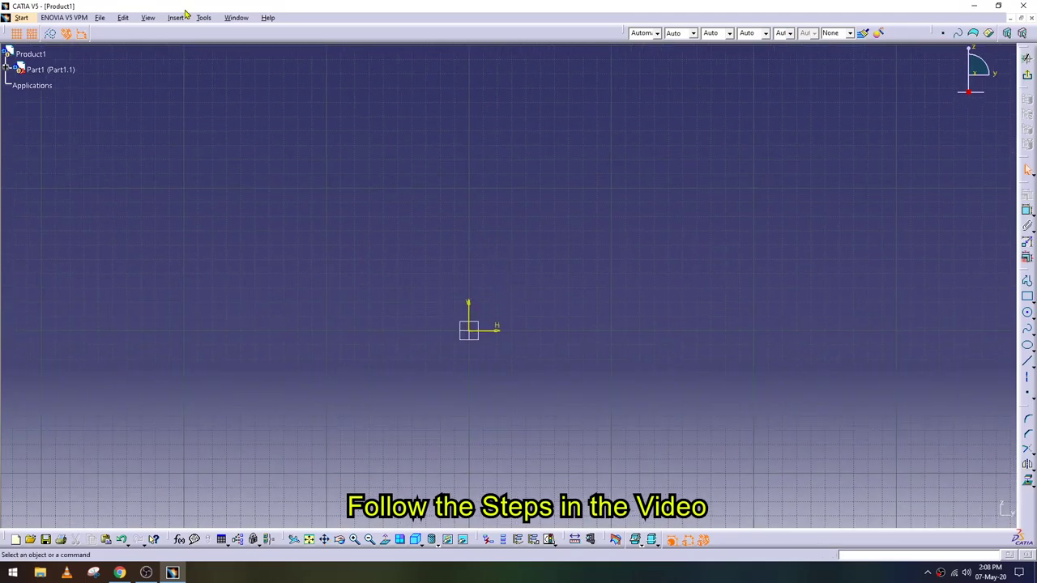
{"action": "left_click", "coordinate": [1028, 298]}
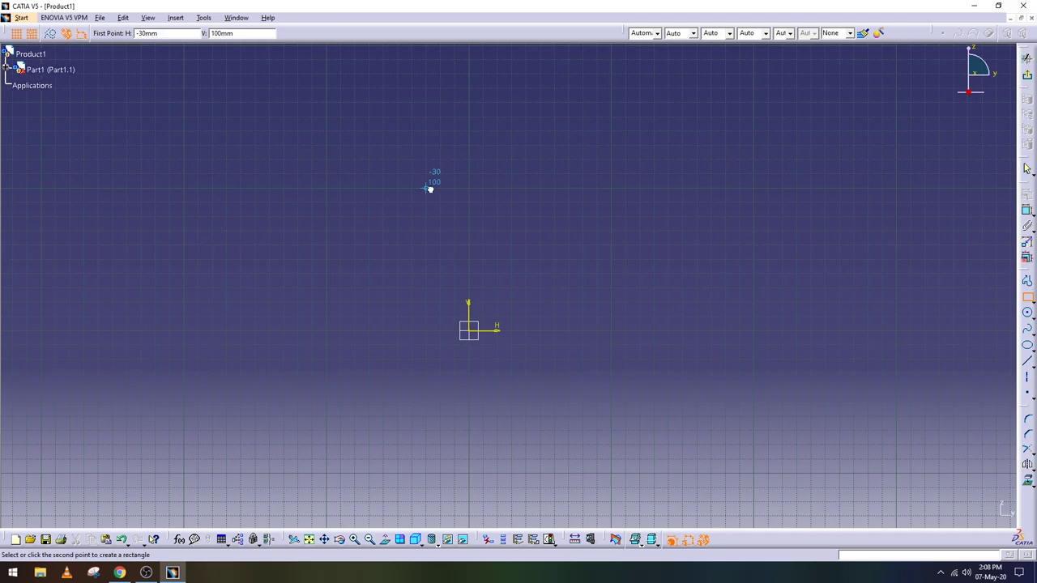
{"action": "left_click", "coordinate": [430, 187]}
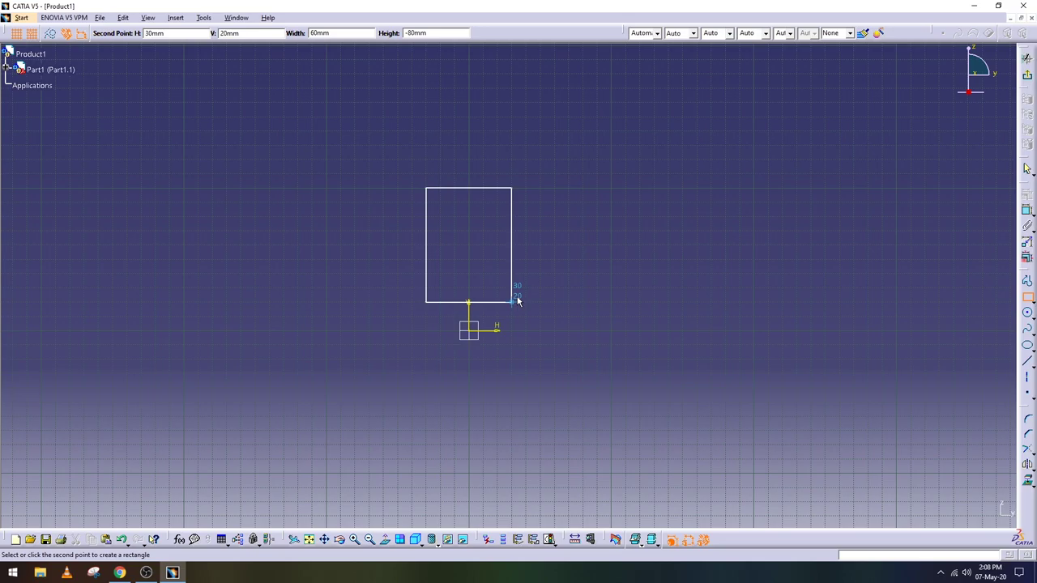
{"action": "key", "text": "Escape"}
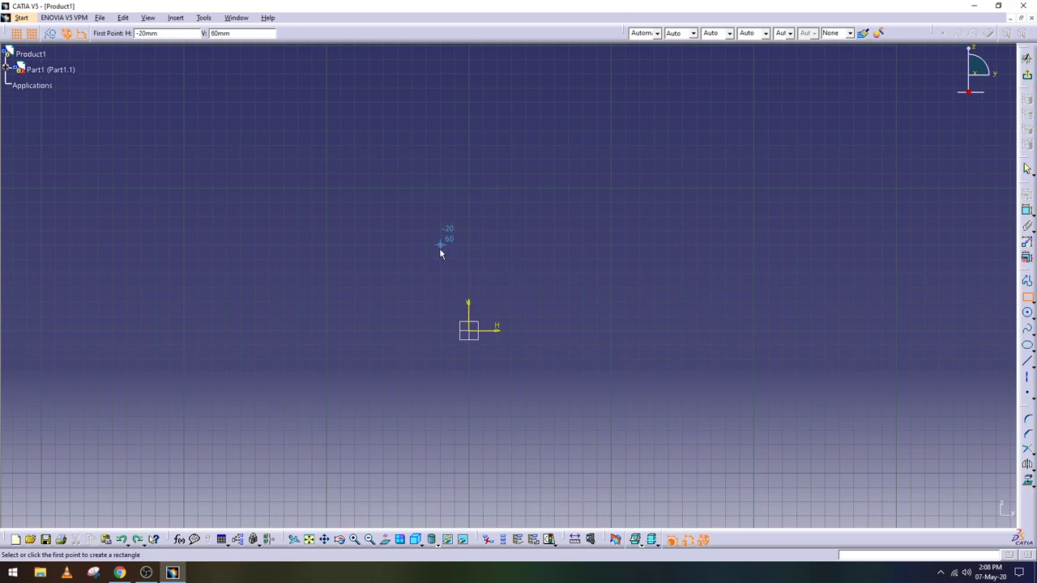
- Sketch a rectangle 60 mm wide and 80 mm high, centred on the V axis with its lower edge on the H axis, and exit the sketch
{"action": "left_click", "coordinate": [426, 217]}
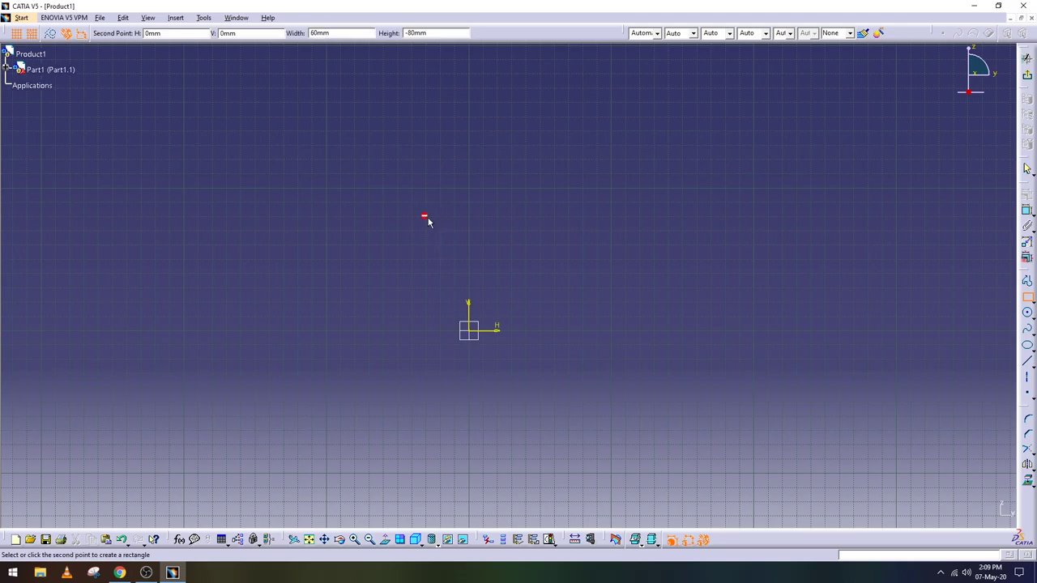
{"action": "left_click", "coordinate": [518, 332]}
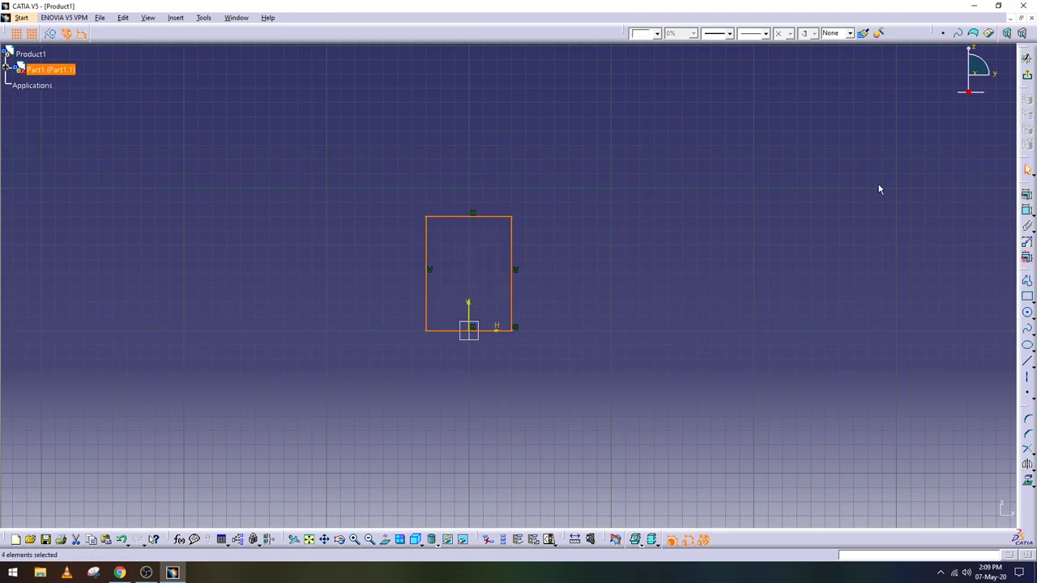
{"action": "left_click", "coordinate": [1028, 78]}
- Pad the rectangle sketch 60 mm in the reversed direction
{"action": "left_click", "coordinate": [355, 540]}
{"action": "left_click", "coordinate": [324, 540]}
{"action": "left_click_drag", "start_coordinate": [489, 395], "coordinate": [437, 443]}
{"action": "left_click", "coordinate": [1027, 207]}
{"action": "left_click", "coordinate": [595, 311]}
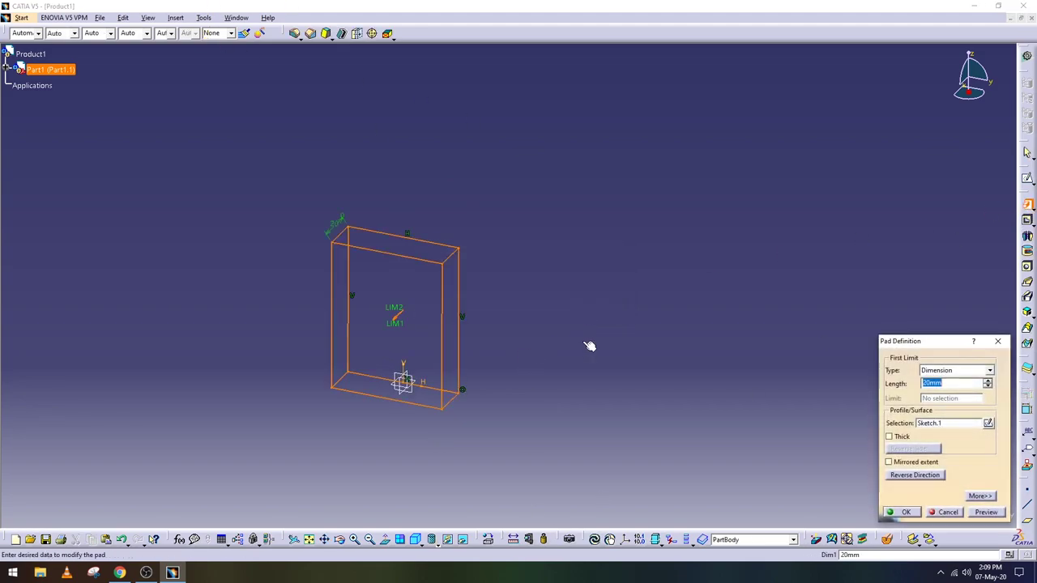
{"action": "left_click", "coordinate": [924, 478]}
{"action": "double_click", "coordinate": [945, 384]}
{"action": "type", "text": "60"}
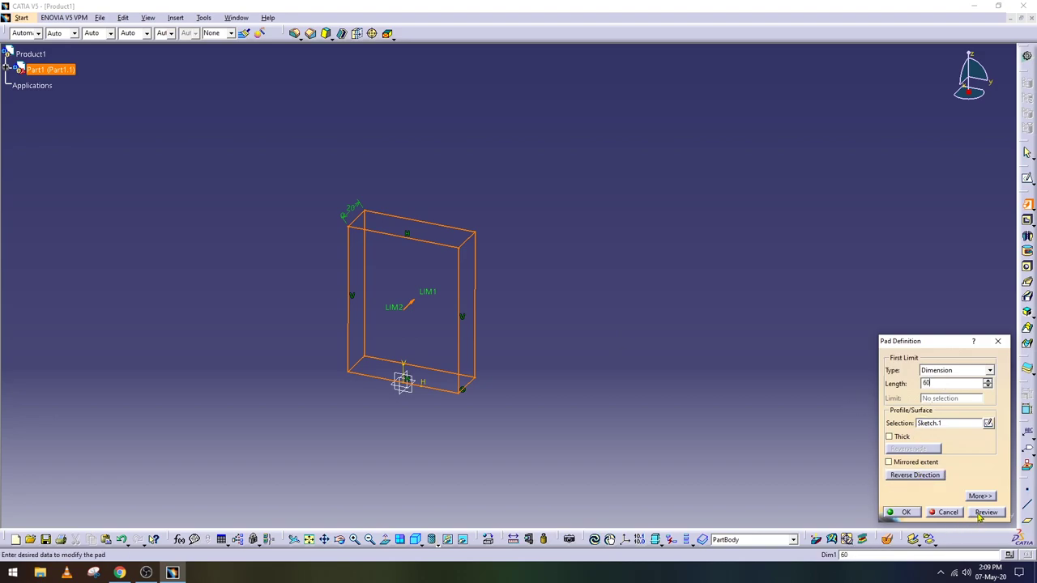
{"action": "left_click", "coordinate": [982, 514]}
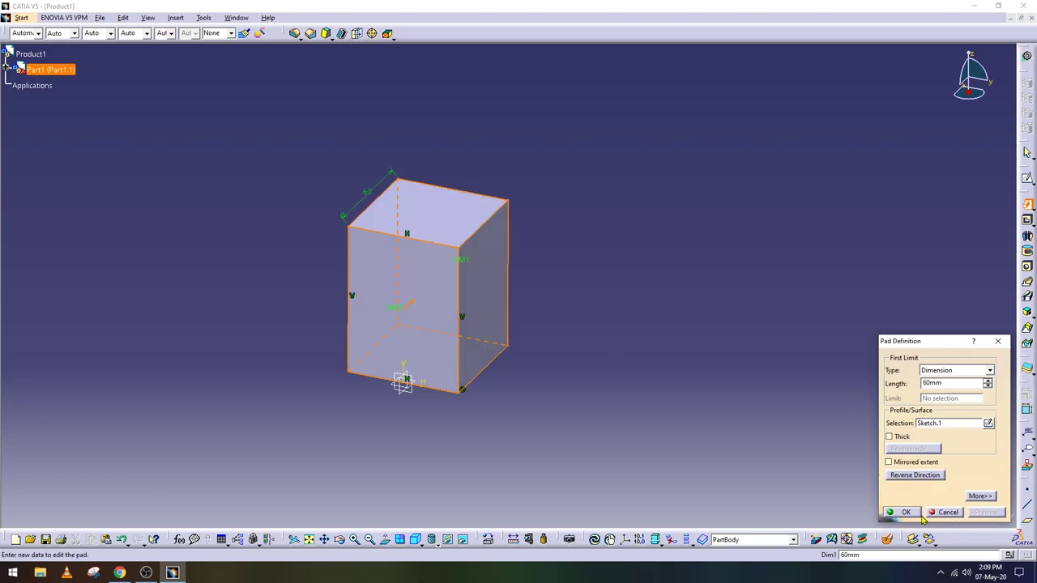
{"action": "left_click", "coordinate": [918, 515]}
- Shell the block with a 2 mm inside thickness, removing its top face
{"action": "left_click", "coordinate": [354, 539]}
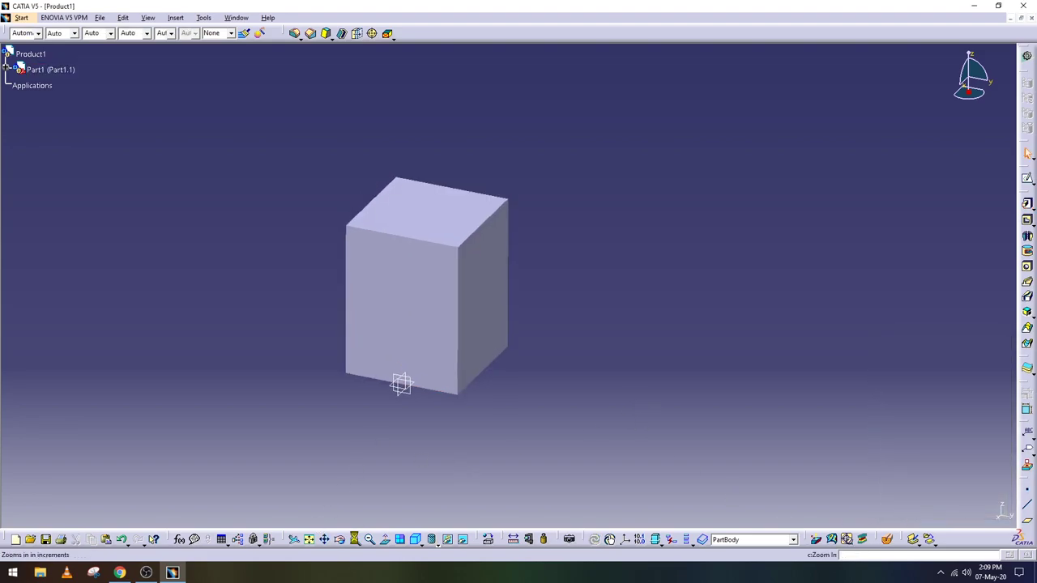
{"action": "left_click", "coordinate": [344, 33]}
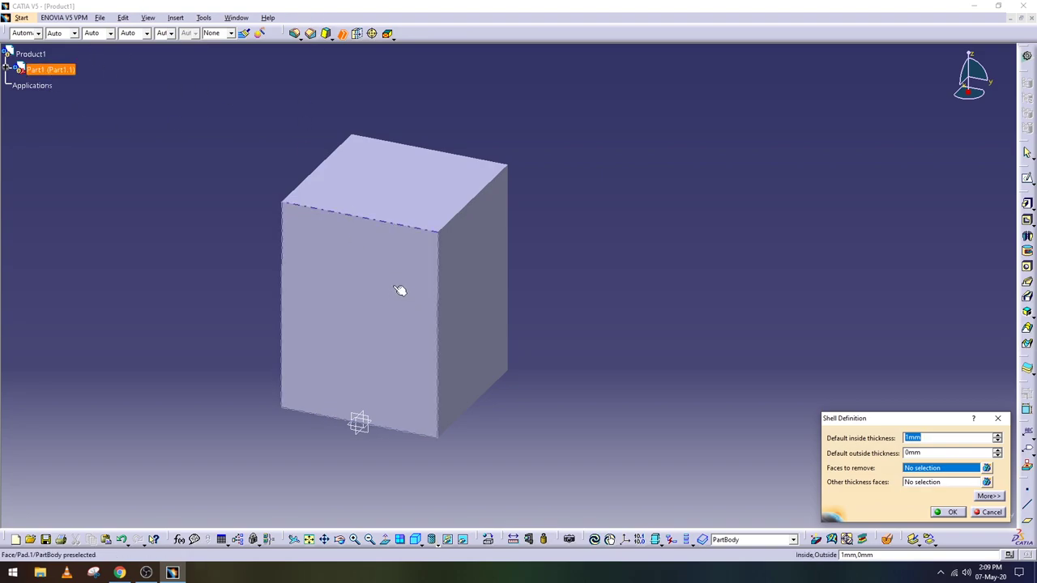
{"action": "left_click", "coordinate": [418, 180]}
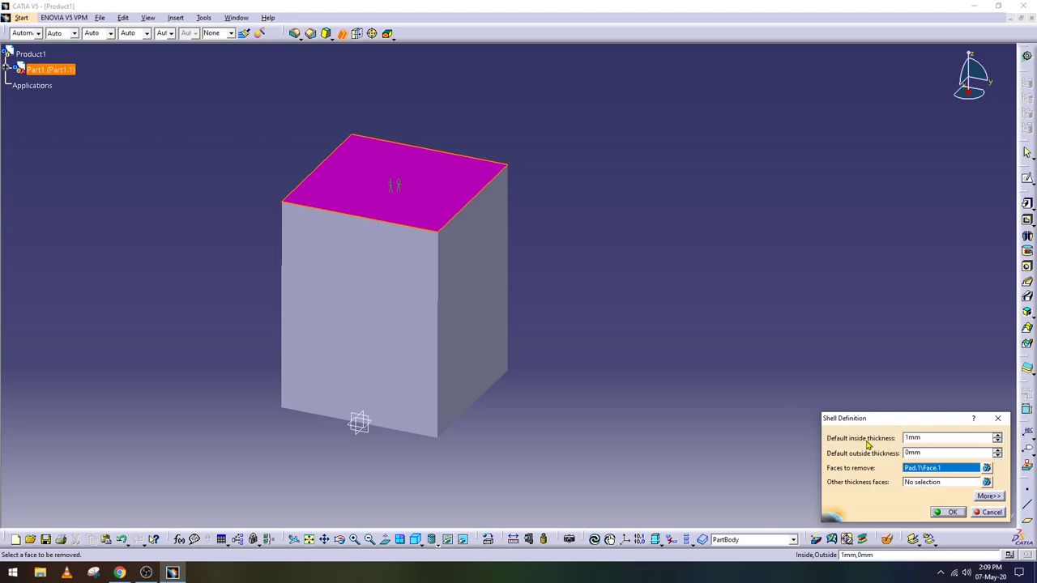
{"action": "double_click", "coordinate": [926, 437]}
{"action": "type", "text": "2"}
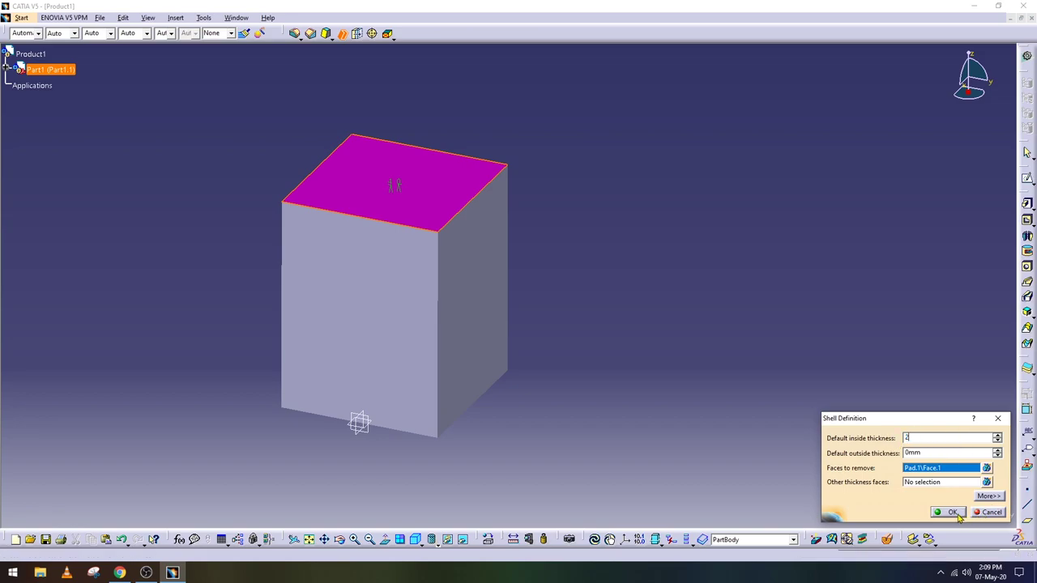
{"action": "left_click", "coordinate": [953, 513]}
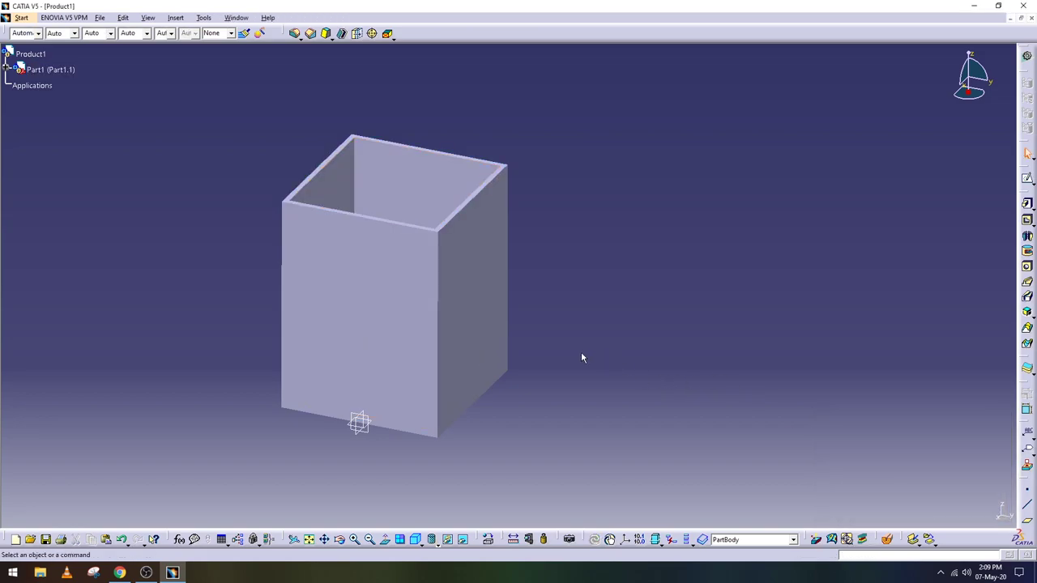
- Edit the shell feature and set its default inside thickness to 1 mm
{"action": "left_click", "coordinate": [5, 70]}
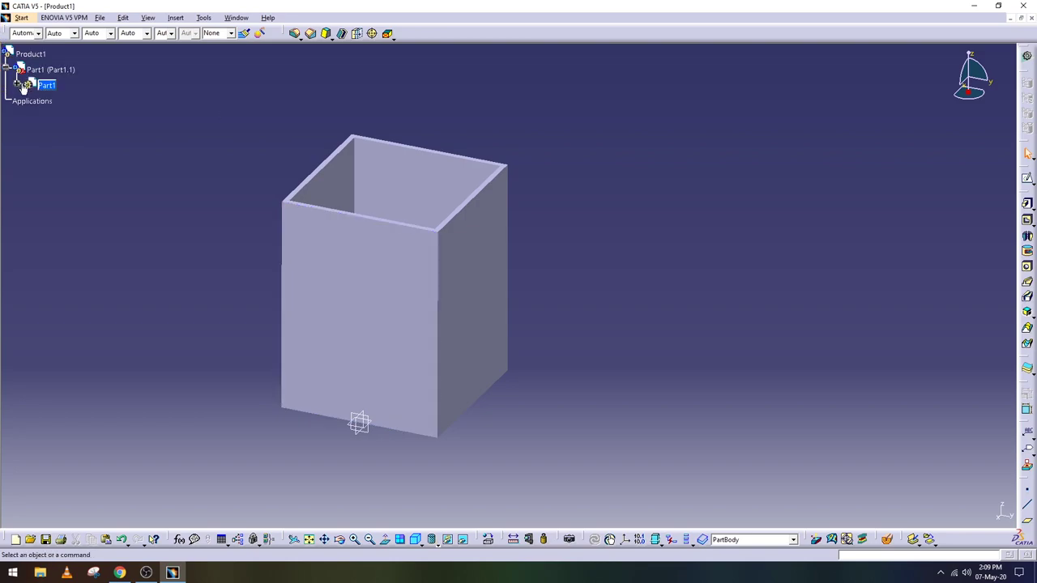
{"action": "left_click", "coordinate": [18, 85]}
{"action": "left_click", "coordinate": [29, 164]}
{"action": "left_click", "coordinate": [71, 194]}
{"action": "double_click", "coordinate": [72, 194]}
{"action": "type", "text": "1,0mm"}
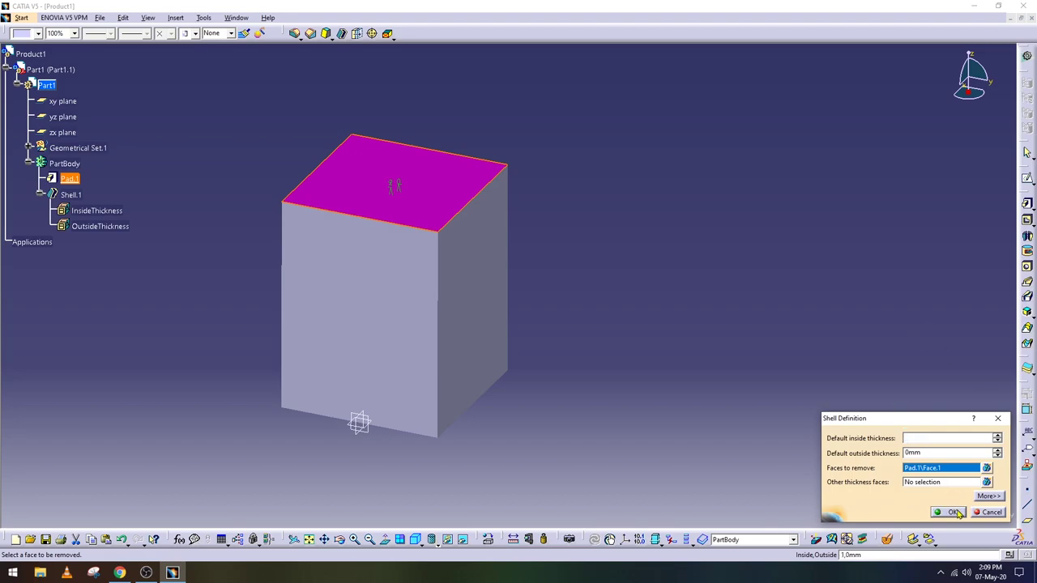
{"action": "left_click", "coordinate": [954, 512]}
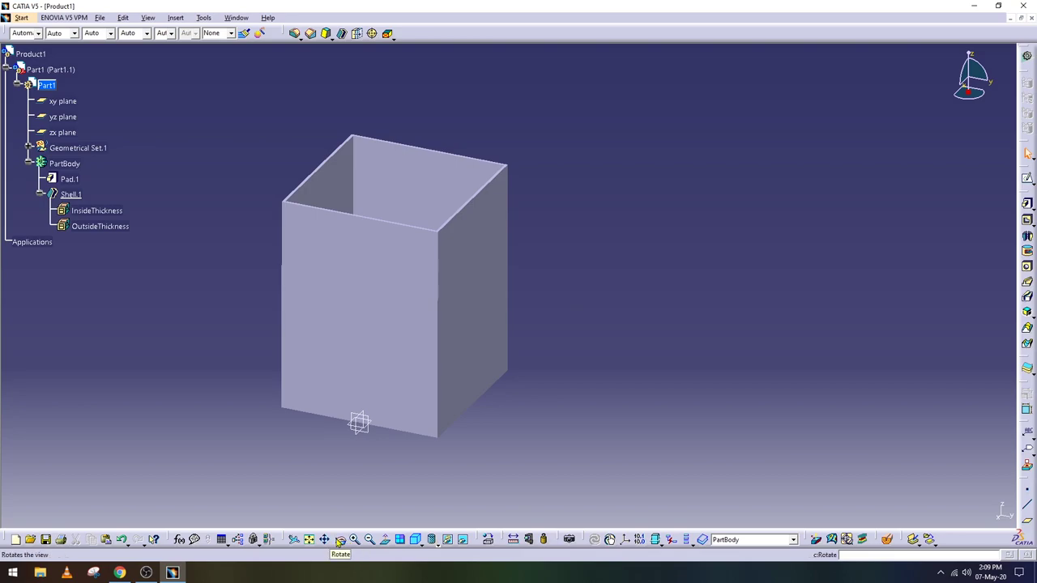
- Start a new sketch on the underside face of the shelled box
{"action": "left_click_drag", "start_coordinate": [339, 540], "coordinate": [401, 367]}
{"action": "left_click", "coordinate": [365, 394]}
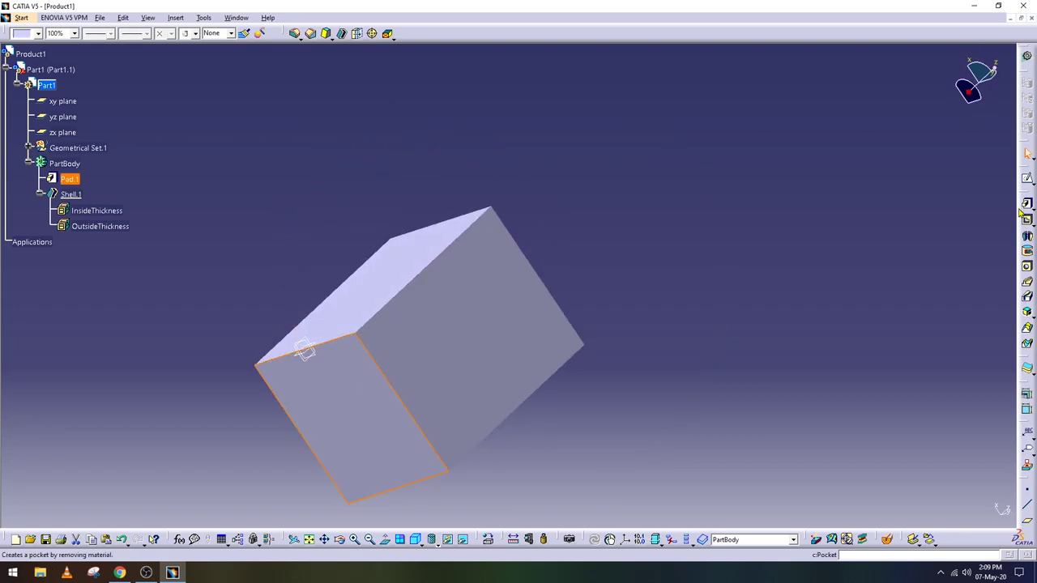
{"action": "left_click", "coordinate": [1027, 178]}
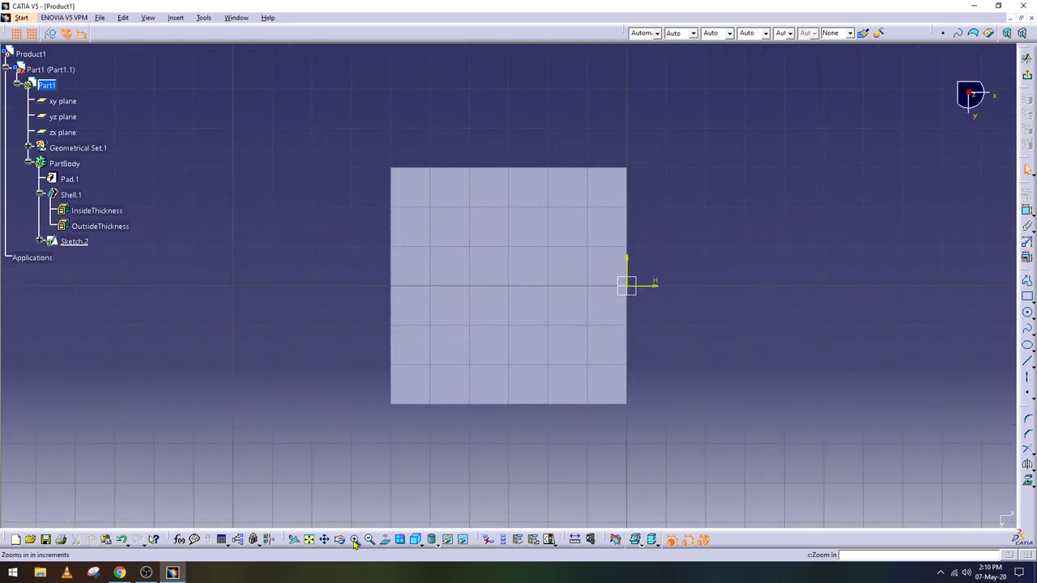
- Sketch two circles of about 14 mm radius, centred at H -50, V 20 mm and H -10, V 20 mm
{"action": "left_click", "coordinate": [355, 541]}
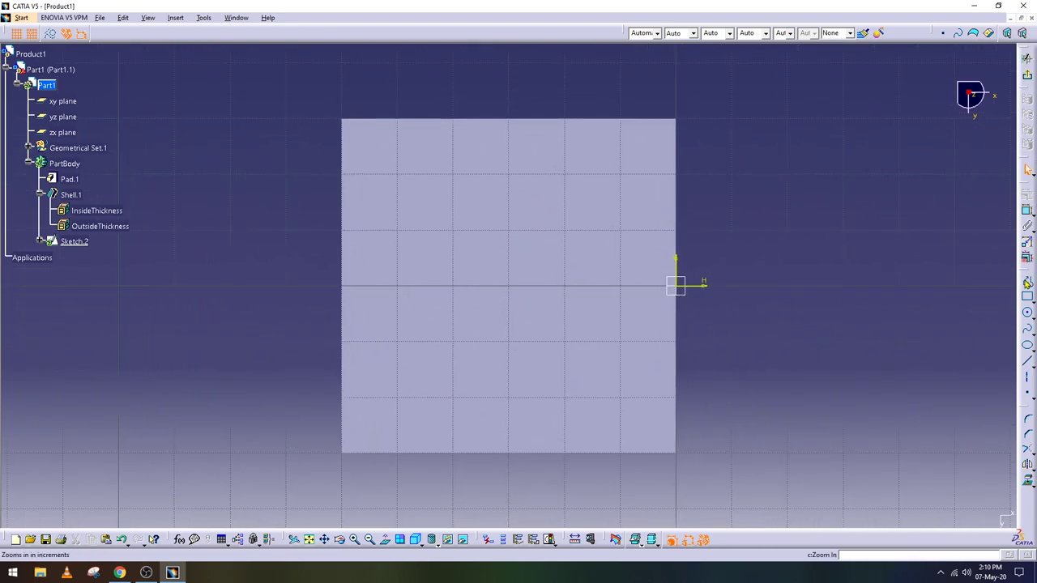
{"action": "left_click", "coordinate": [1028, 316]}
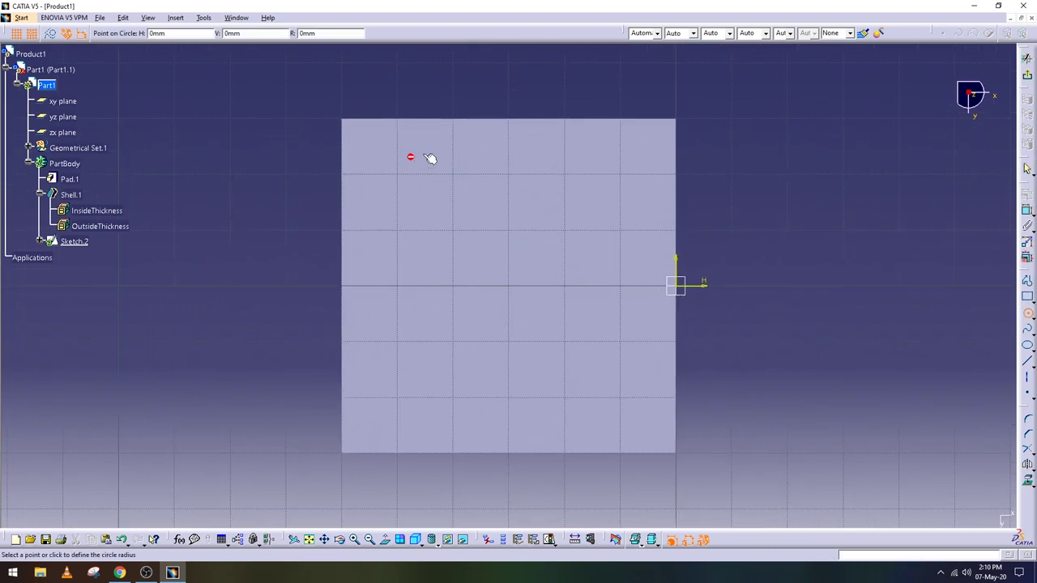
{"action": "left_click", "coordinate": [460, 109]}
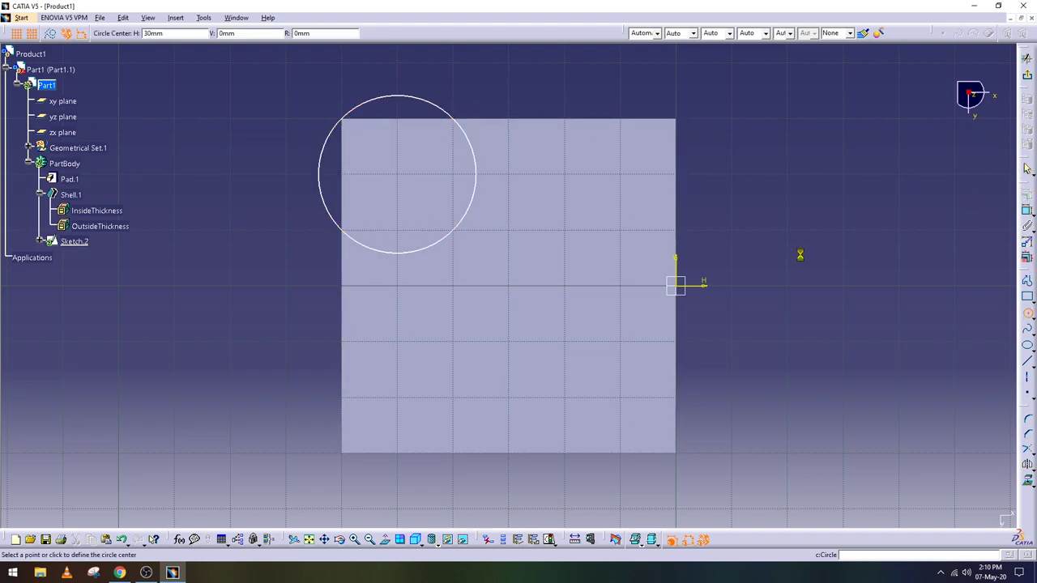
{"action": "left_click", "coordinate": [620, 174]}
{"action": "left_click", "coordinate": [675, 106]}
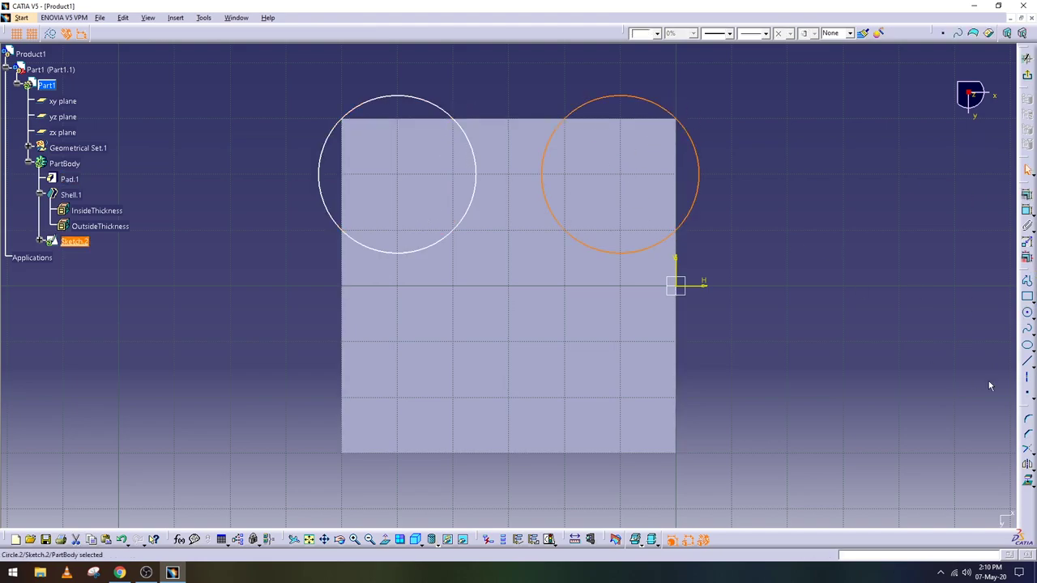
- Sketch a circle of about 22 mm radius centred at H -10, V -20 mm and one of about 14 mm radius at H -50, V -20 mm
{"action": "left_click", "coordinate": [1028, 315]}
{"action": "left_click", "coordinate": [620, 397]}
{"action": "left_click", "coordinate": [729, 452]}
{"action": "left_click", "coordinate": [1027, 315]}
{"action": "left_click", "coordinate": [1026, 314]}
{"action": "left_click", "coordinate": [397, 397]}
{"action": "left_click", "coordinate": [440, 371]}
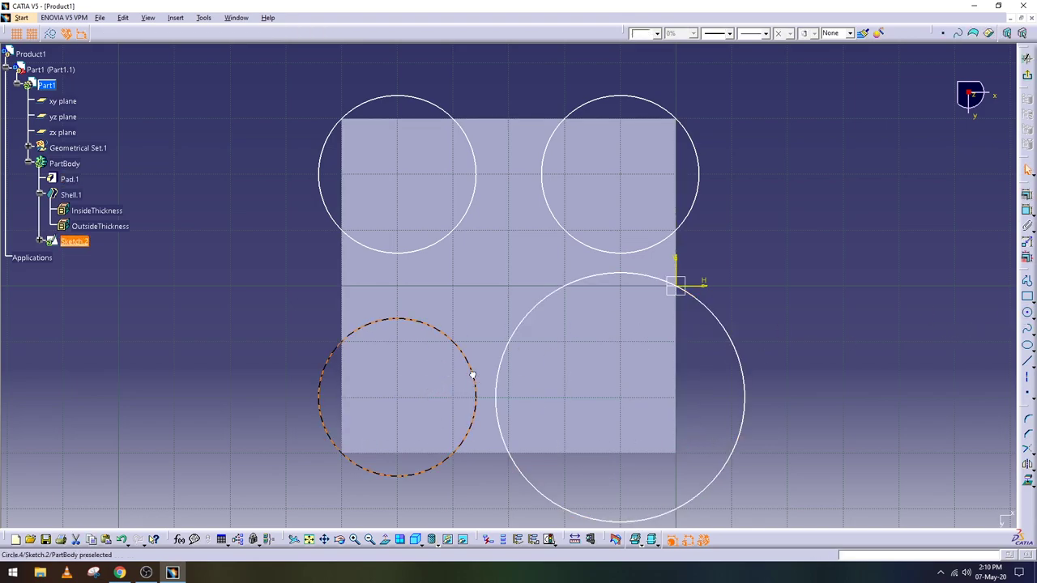
- Set the radius of the two circles centred at V -20 mm to 5 mm
{"action": "double_click", "coordinate": [475, 377]}
{"action": "double_click", "coordinate": [949, 478]}
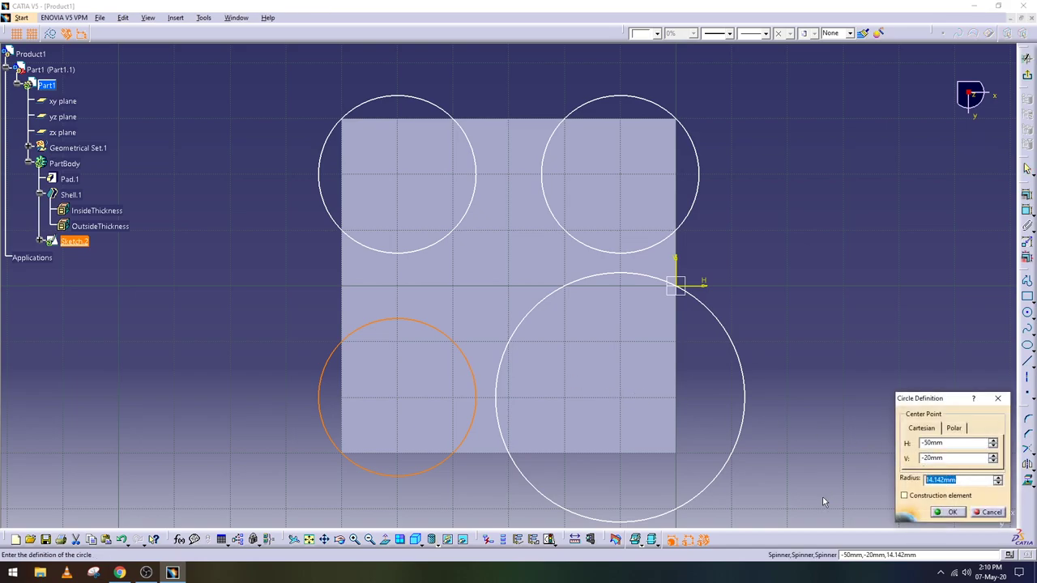
{"action": "left_click", "coordinate": [950, 513]}
{"action": "double_click", "coordinate": [527, 327]}
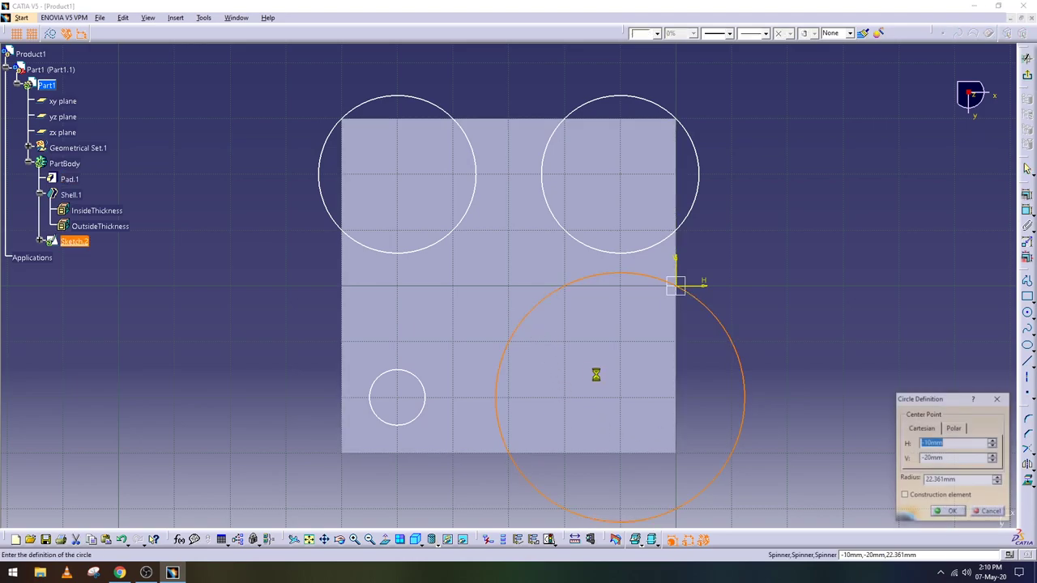
{"action": "left_click_drag", "start_coordinate": [963, 478], "coordinate": [908, 490]}
{"action": "type", "text": "14.142"}
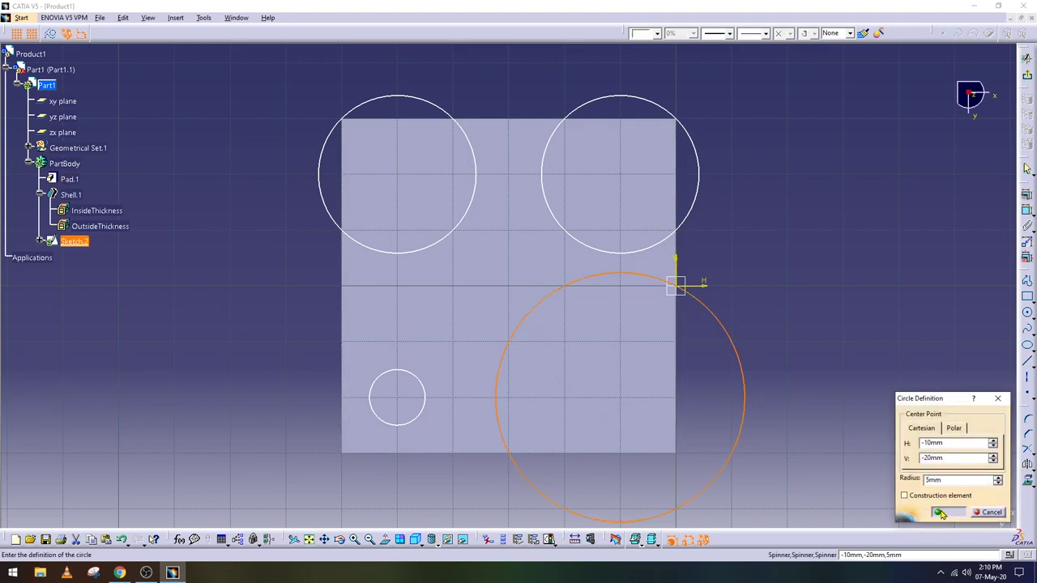
{"action": "left_click", "coordinate": [950, 513]}
- Set the radius of the two circles centred at V 20 mm to 5 mm and exit the sketch
{"action": "double_click", "coordinate": [556, 137]}
{"action": "left_click_drag", "start_coordinate": [963, 478], "coordinate": [875, 482]}
{"action": "type", "text": "14.142"}
{"action": "left_click", "coordinate": [950, 510]}
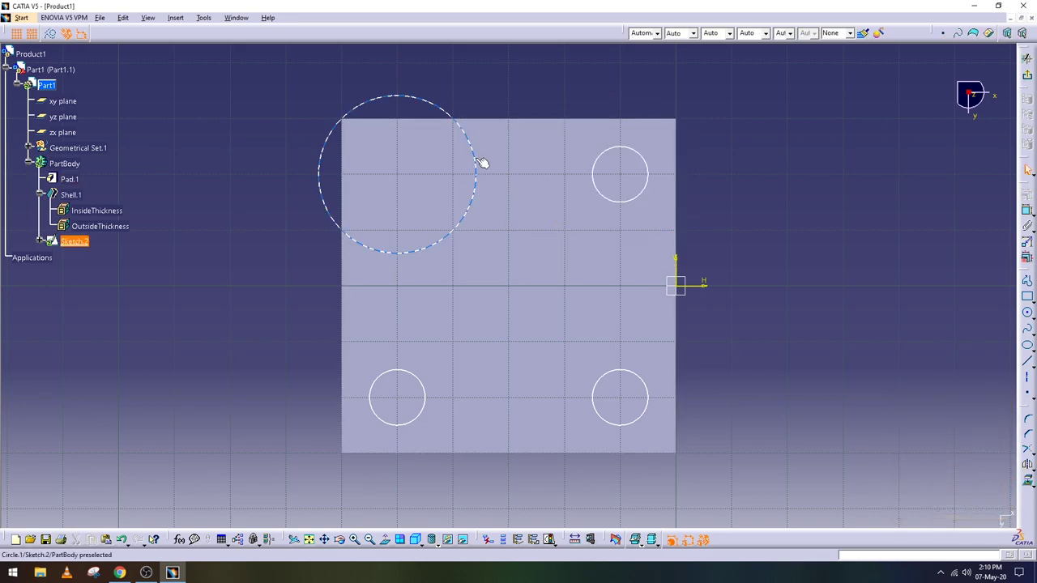
{"action": "double_click", "coordinate": [476, 168]}
{"action": "left_click_drag", "start_coordinate": [963, 480], "coordinate": [869, 492]}
{"action": "type", "text": "14.142"}
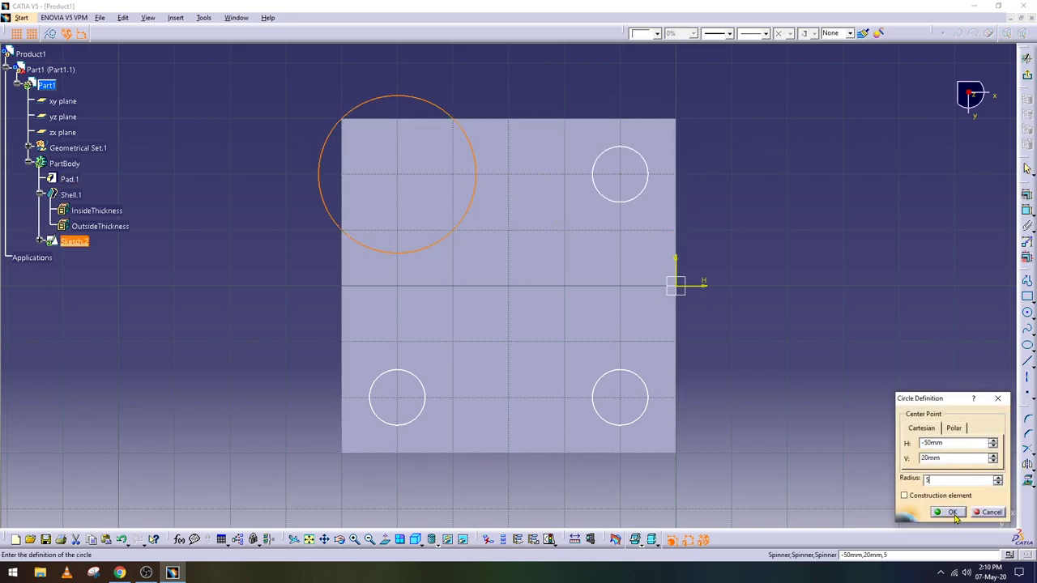
{"action": "left_click", "coordinate": [950, 512]}
{"action": "left_click", "coordinate": [1027, 76]}
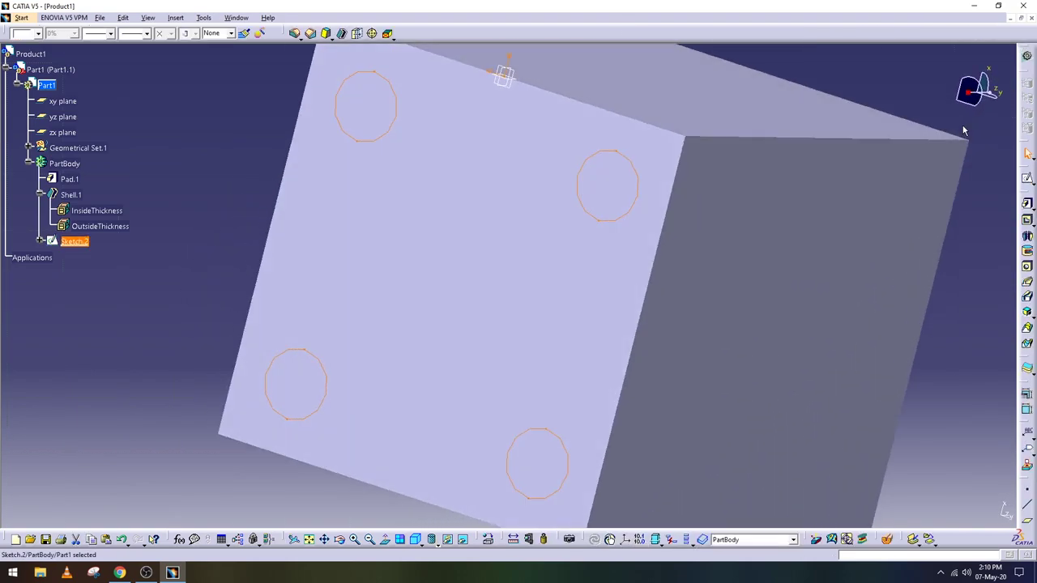
- Pad the four-circle sketch on the box's underside to a length of 1 mm
{"action": "left_click", "coordinate": [1026, 204]}
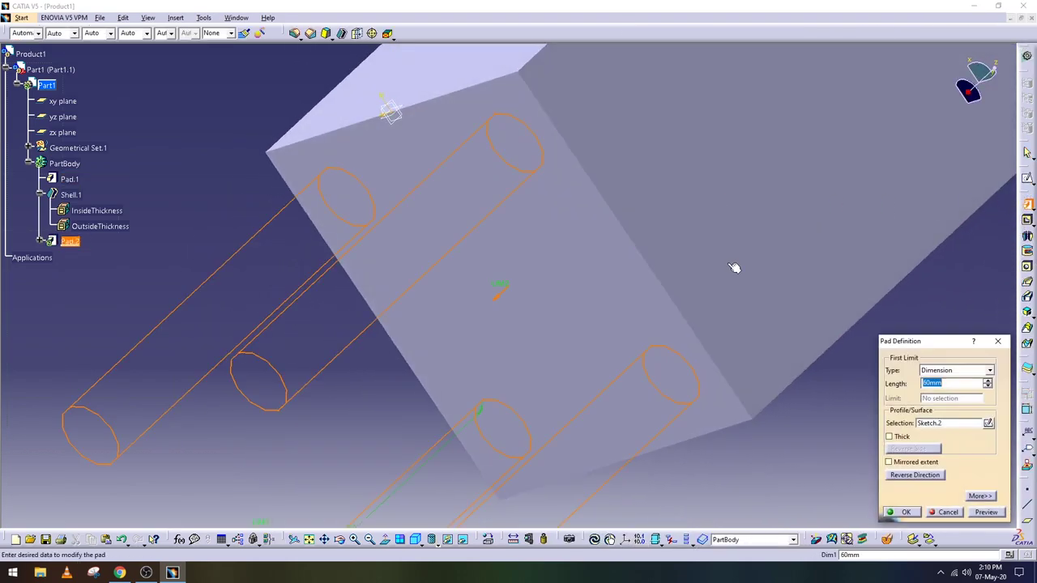
{"action": "type", "text": "1"}
{"action": "left_click", "coordinate": [979, 518]}
{"action": "left_click", "coordinate": [907, 513]}
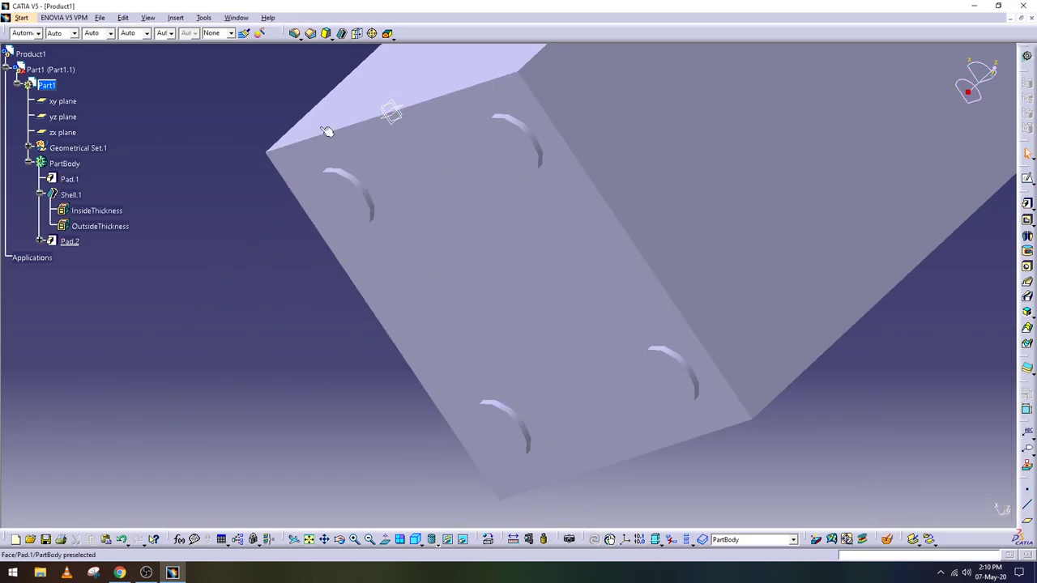
- Open a new sketch on one of the box's vertical side faces and start a spline near its lower edge
{"action": "middle_click_drag", "start_coordinate": [597, 167], "coordinate": [597, 202]}
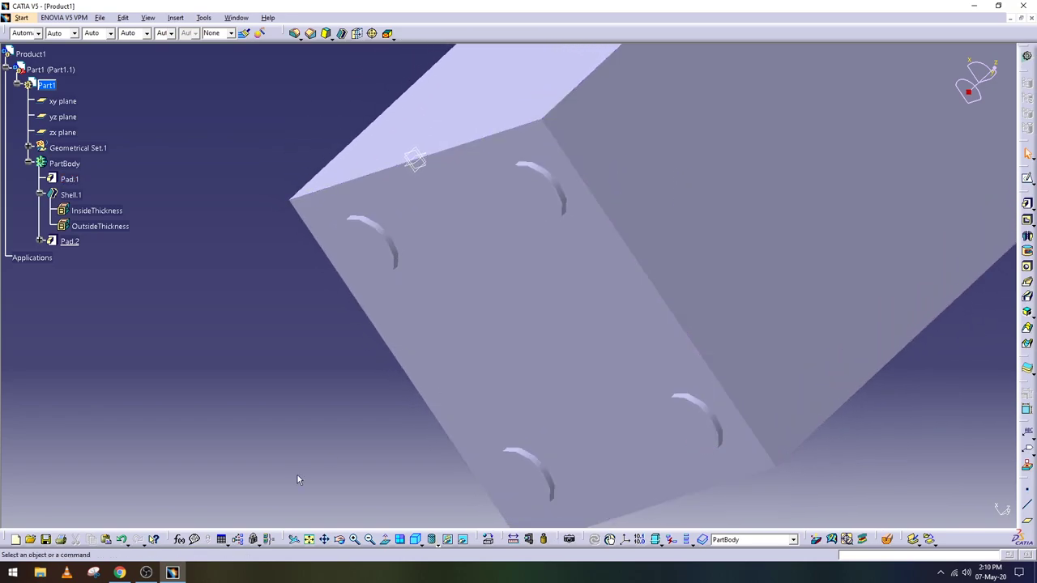
{"action": "left_click", "coordinate": [308, 539]}
{"action": "left_click", "coordinate": [416, 541]}
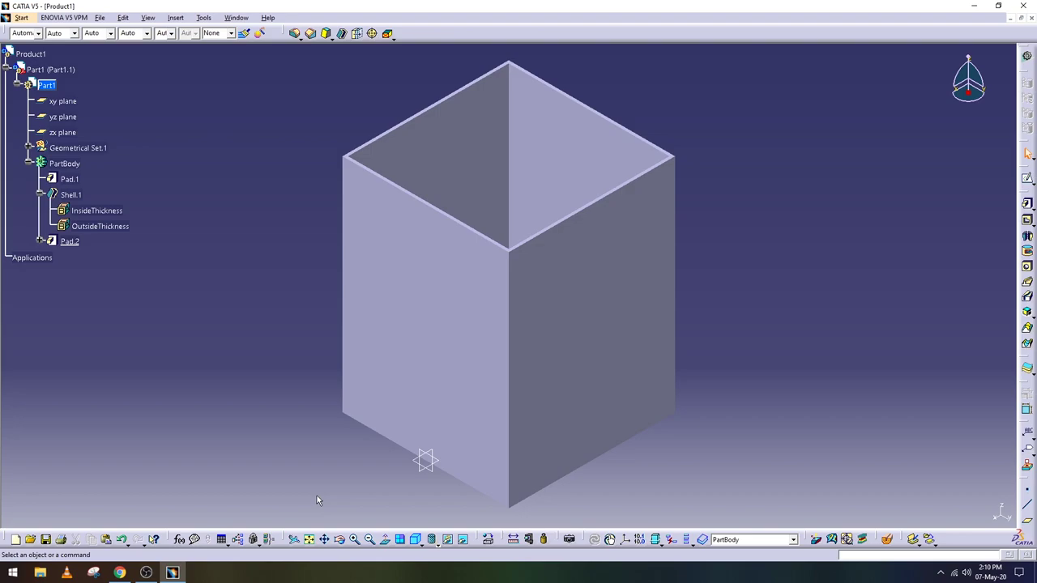
{"action": "left_click", "coordinate": [667, 301]}
{"action": "left_click", "coordinate": [1029, 181]}
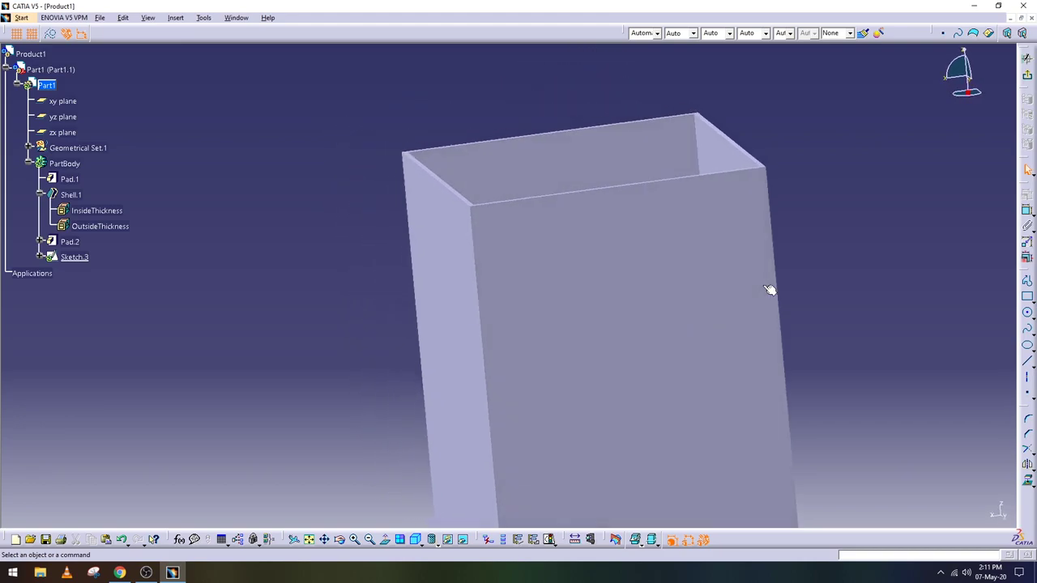
{"action": "middle_click_drag", "start_coordinate": [760, 417], "coordinate": [694, 218]}
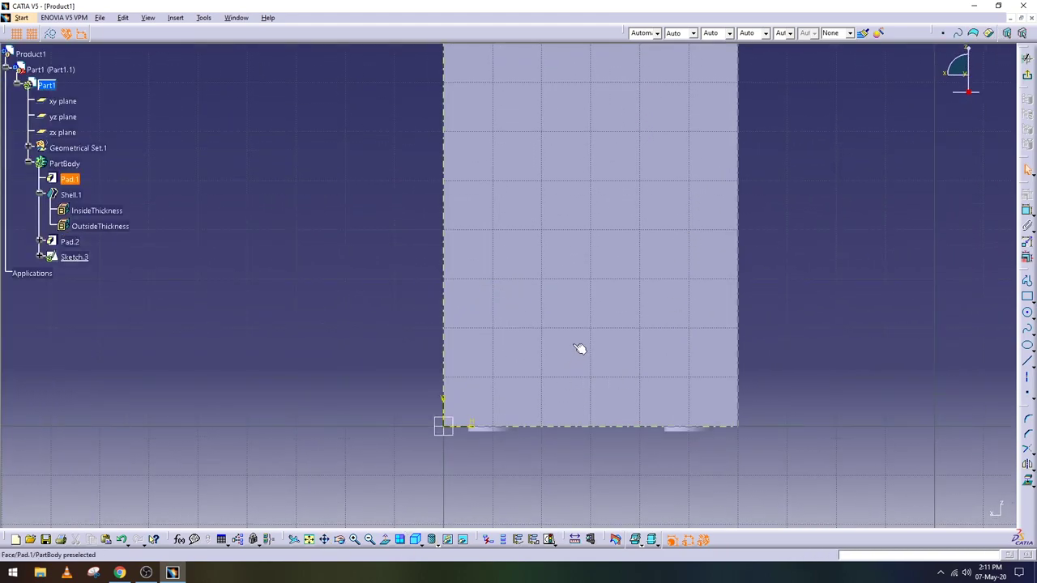
{"action": "left_click", "coordinate": [355, 541]}
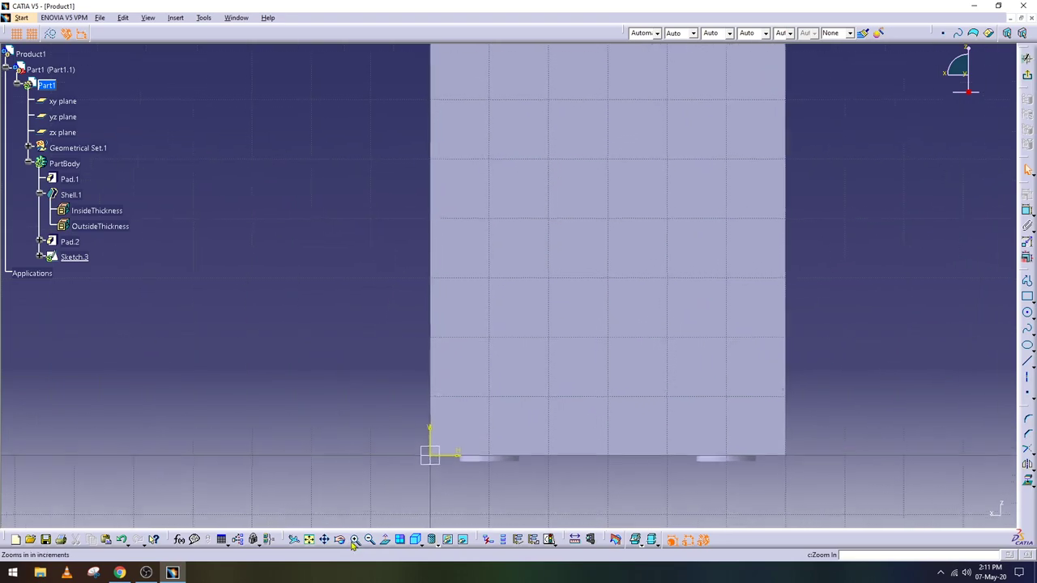
{"action": "left_click", "coordinate": [329, 541]}
{"action": "left_click_drag", "start_coordinate": [570, 454], "coordinate": [518, 410]}
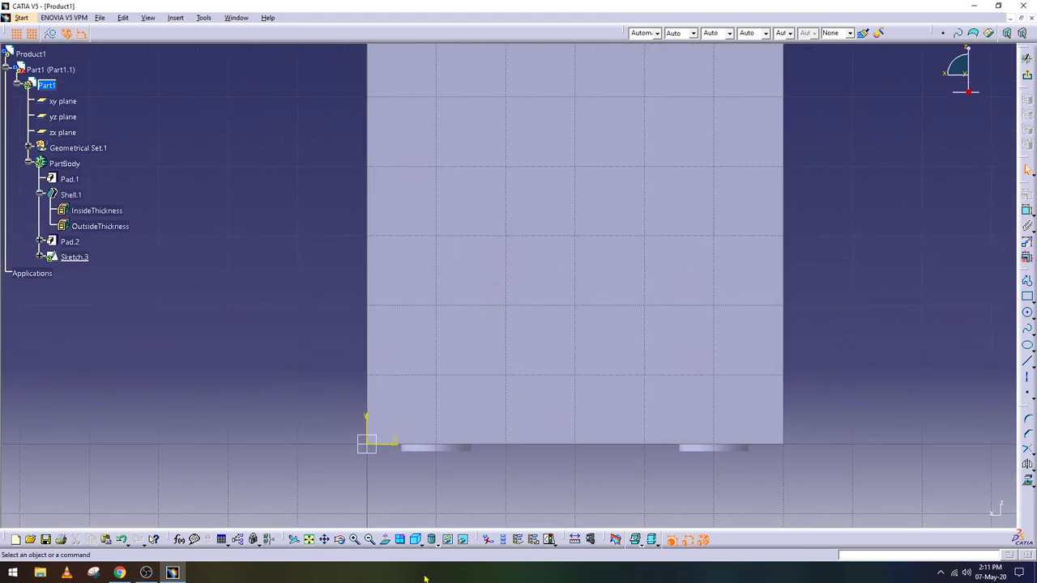
{"action": "left_click", "coordinate": [355, 540]}
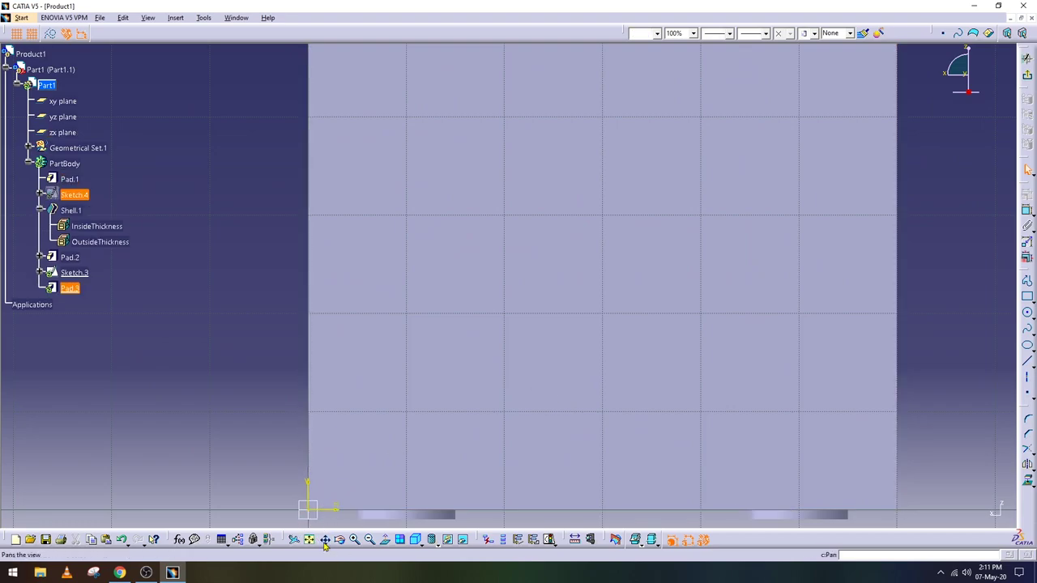
{"action": "left_click", "coordinate": [309, 539]}
{"action": "left_click", "coordinate": [357, 541]}
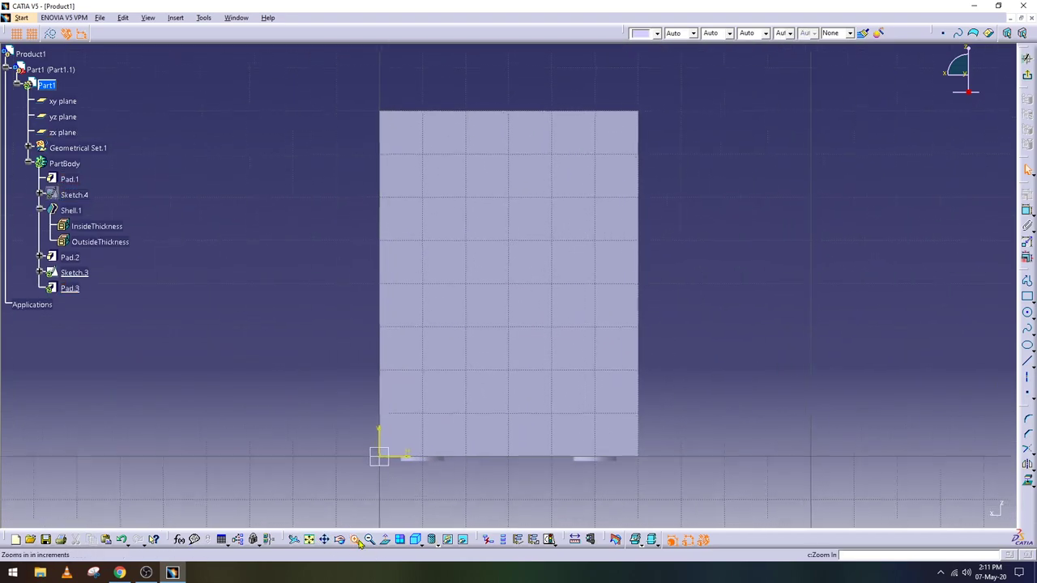
{"action": "left_click", "coordinate": [357, 540]}
{"action": "middle_click_drag", "start_coordinate": [426, 486], "coordinate": [487, 186]}
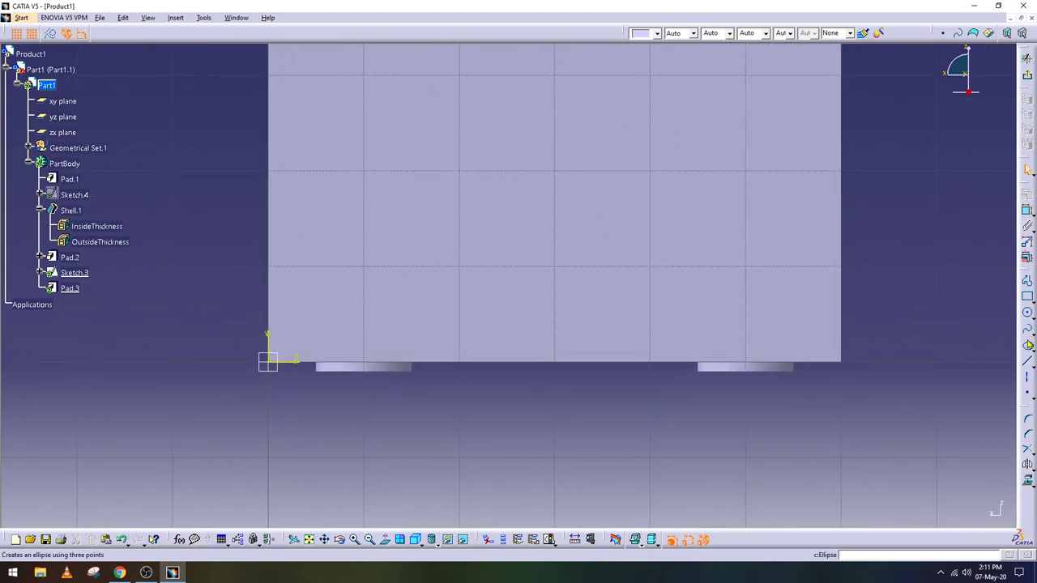
{"action": "left_click", "coordinate": [1027, 331]}
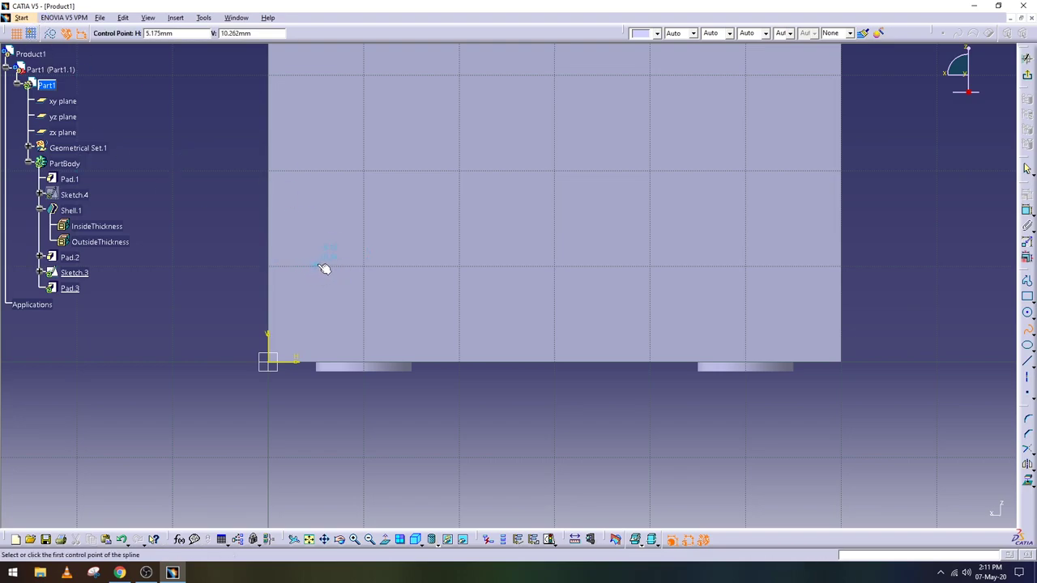
{"action": "left_click", "coordinate": [183, 33]}
{"action": "type", "text": "5"}
{"action": "left_click", "coordinate": [316, 214]}
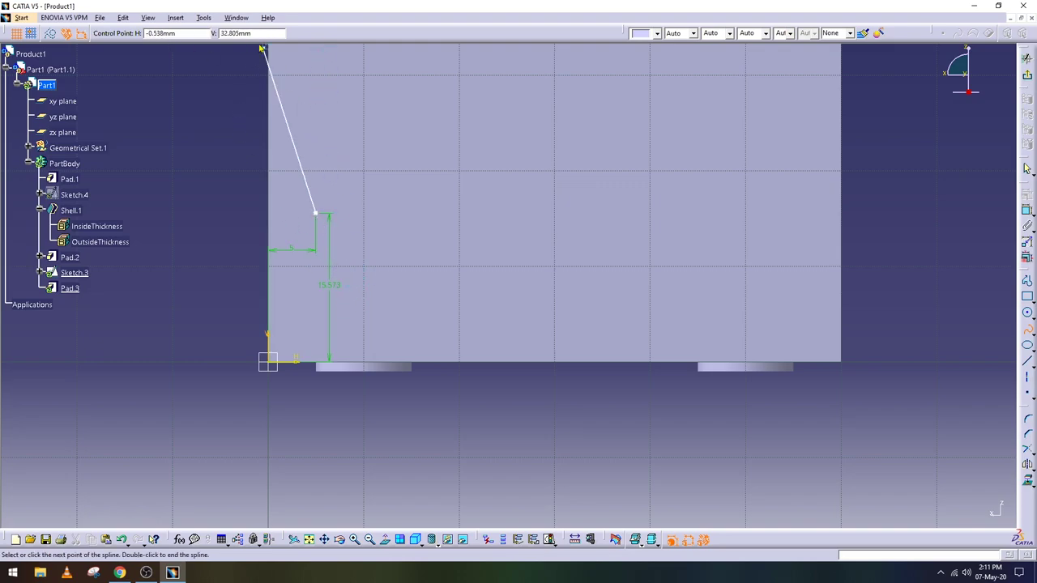
{"action": "key", "text": "ctrl+z"}
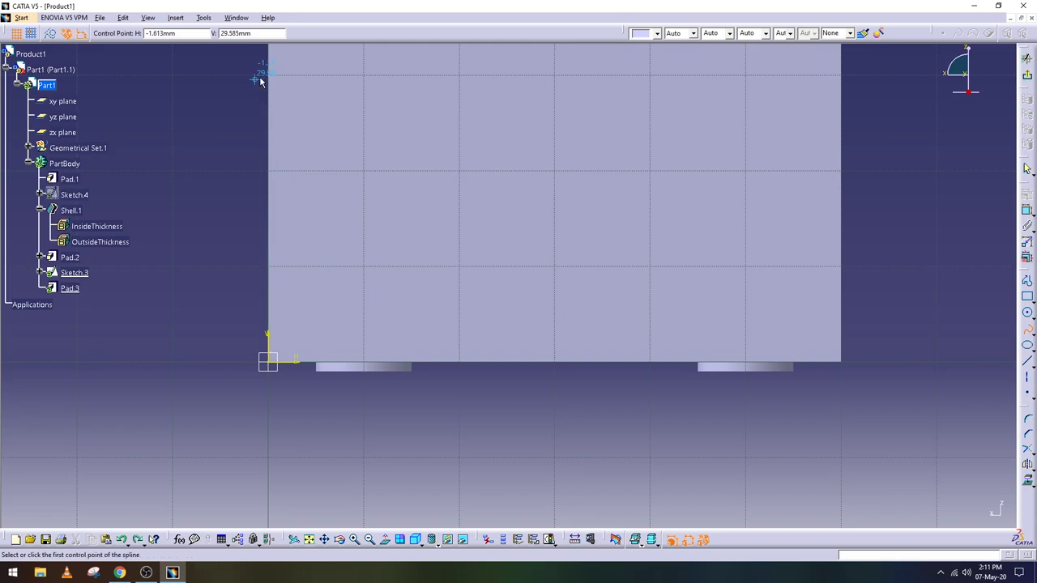
- Place the spline's first control point at H 5, V 5 mm and its second at about H 11, V 4 mm
{"action": "type", "text": "5mm"}
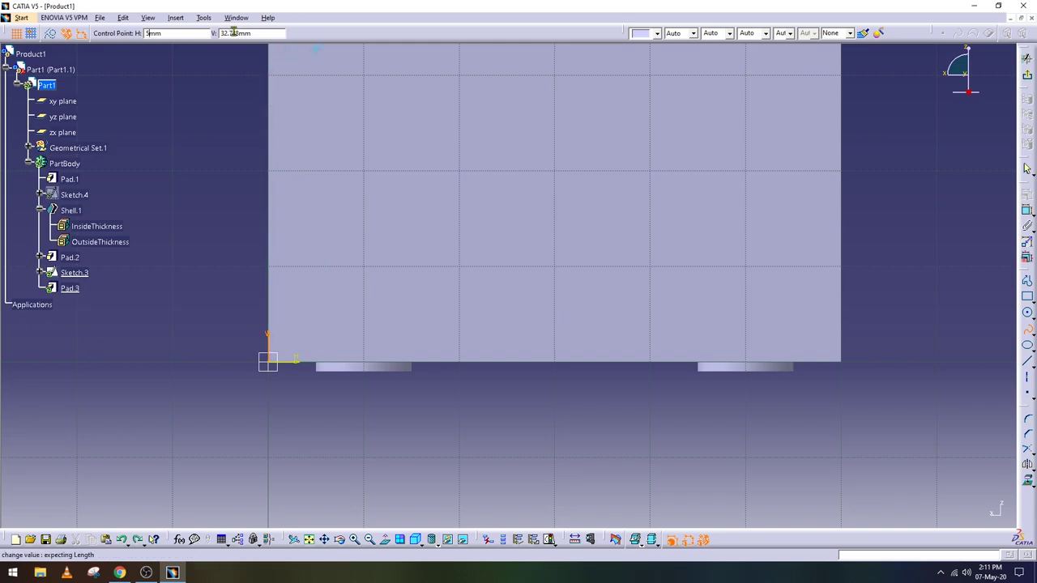
{"action": "double_click", "coordinate": [245, 34]}
{"action": "type", "text": "5mm"}
{"action": "key", "text": "Return"}
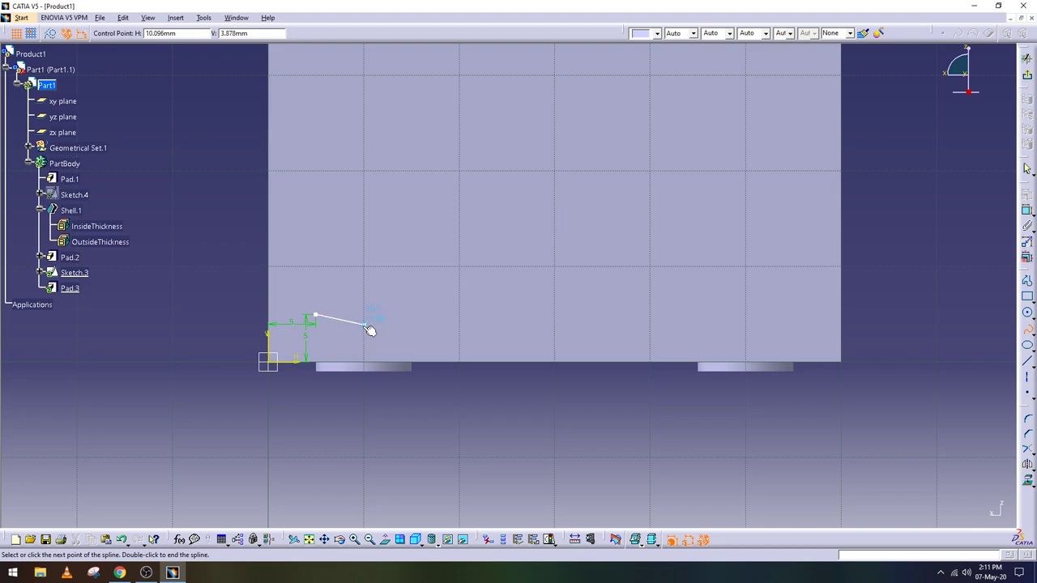
{"action": "type", "text": "10mm"}
{"action": "key", "text": "Tab"}
{"action": "type", "text": "0mm"}
{"action": "key", "text": "Return"}
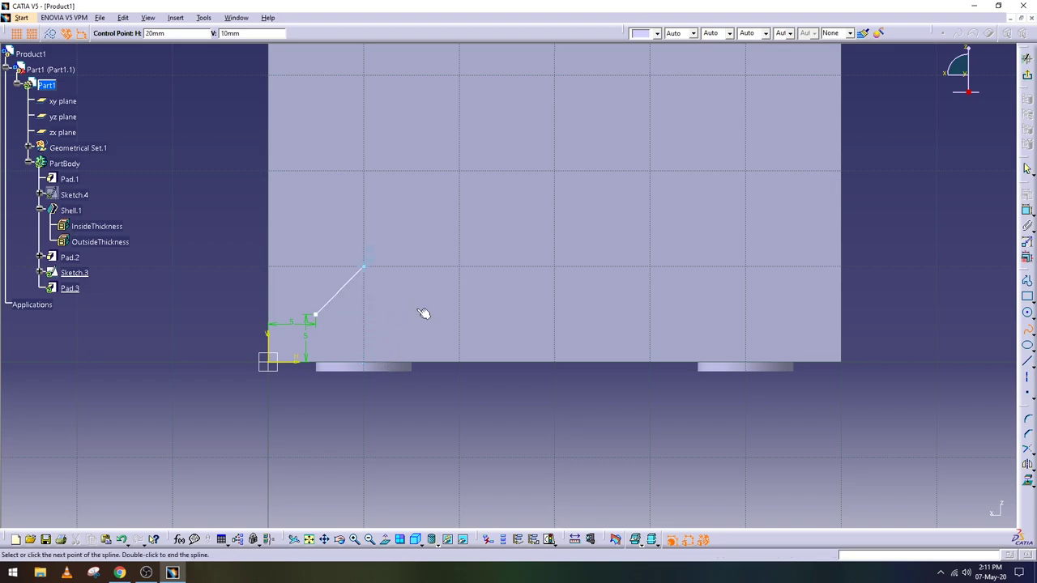
{"action": "left_click", "coordinate": [374, 325]}
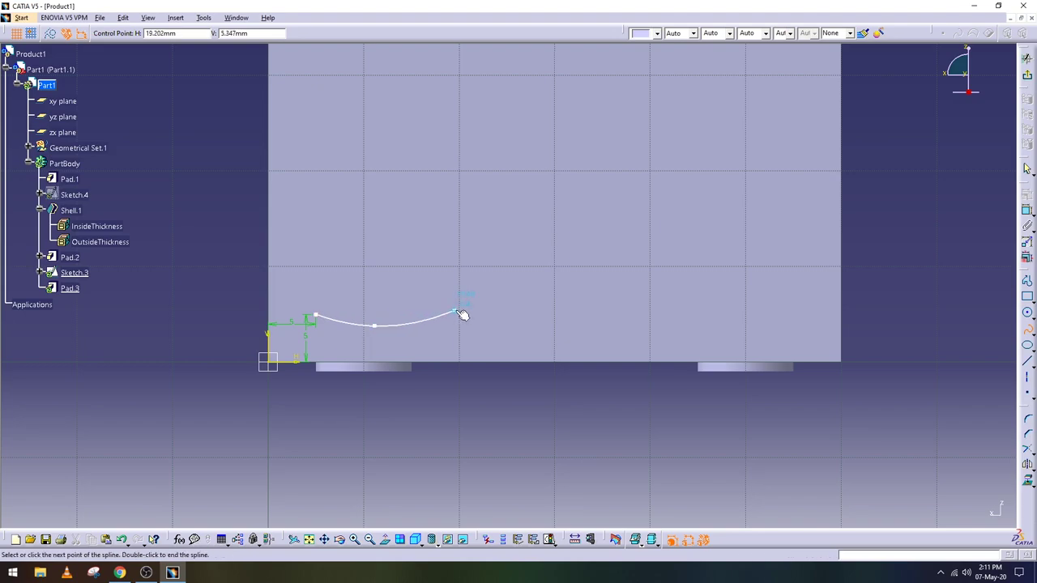
- Continue the spline as a wave alternating between about V 5 and V 4 mm every 10 mm, ending it at H 55, V 5 mm
{"action": "left_click", "coordinate": [461, 315]}
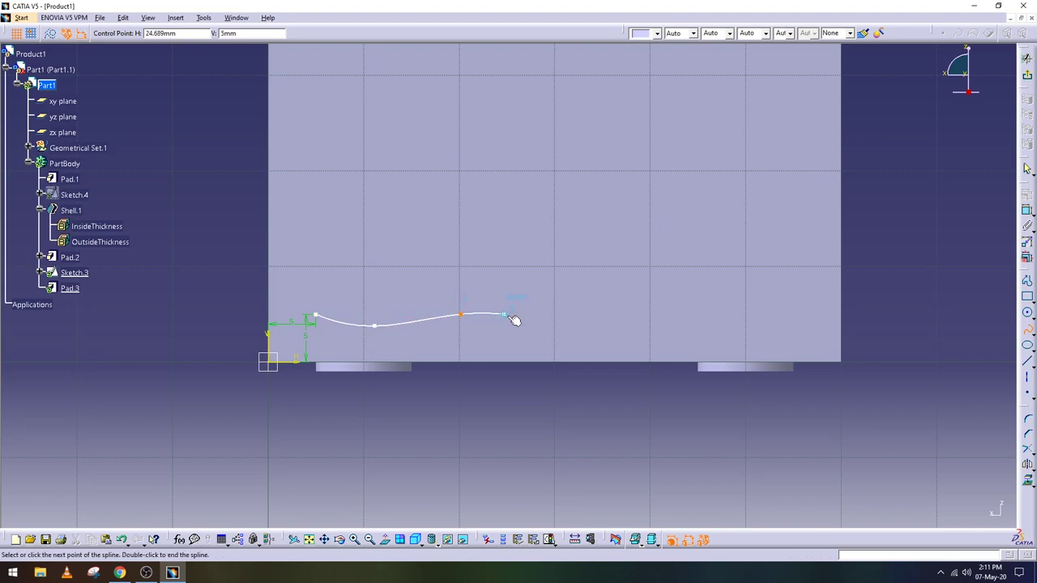
{"action": "left_click", "coordinate": [555, 328]}
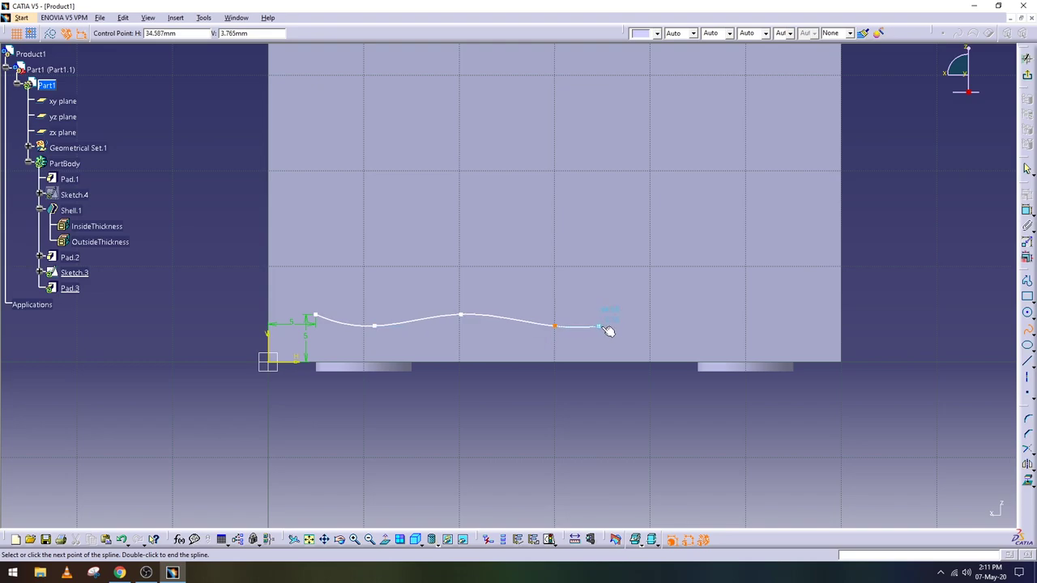
{"action": "left_click", "coordinate": [653, 316]}
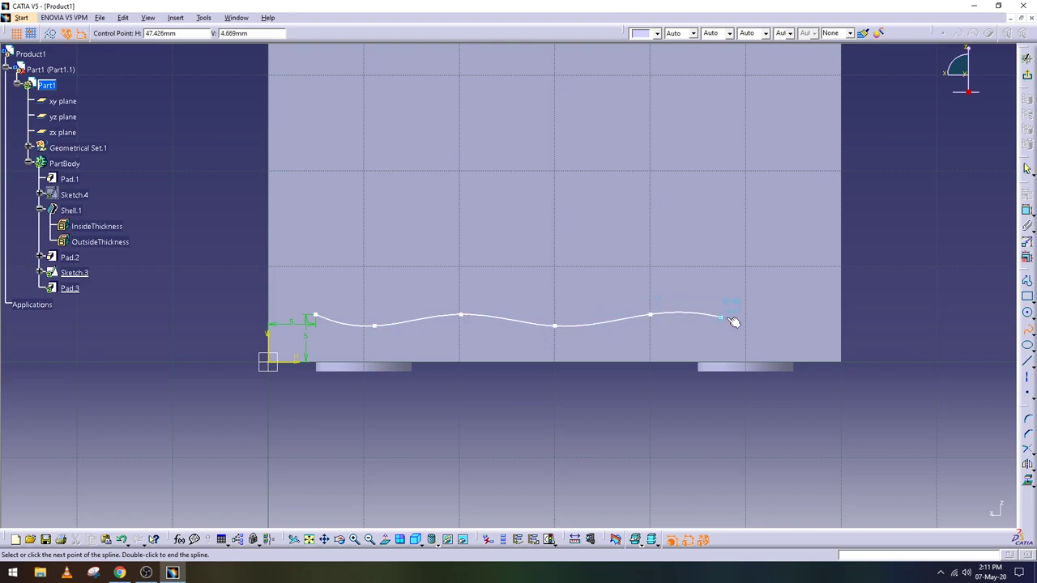
{"action": "left_click", "coordinate": [746, 326]}
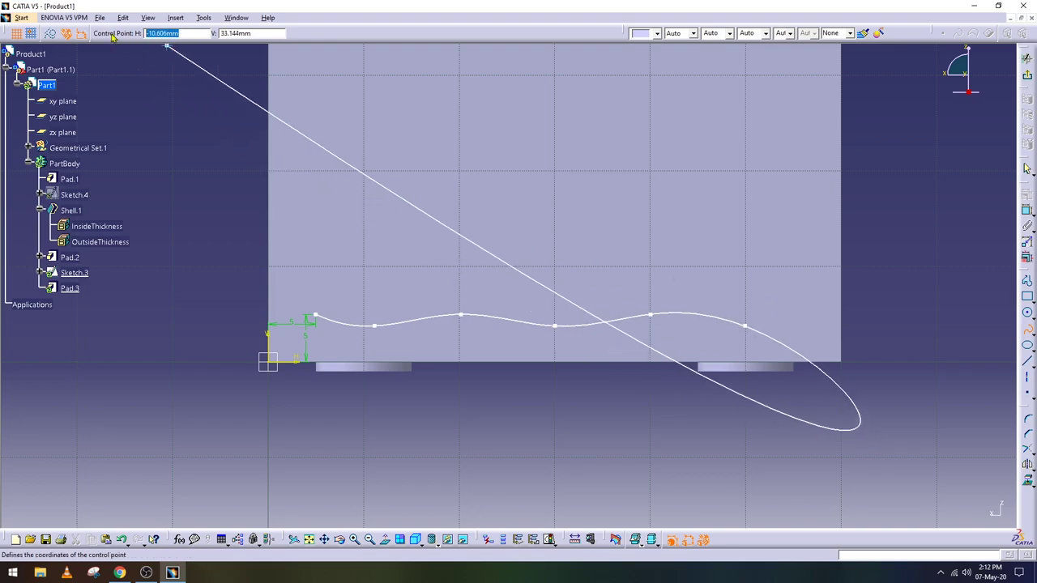
{"action": "type", "text": "5"}
{"action": "key", "text": "Tab"}
{"action": "type", "text": "5"}
{"action": "key", "text": "Return"}
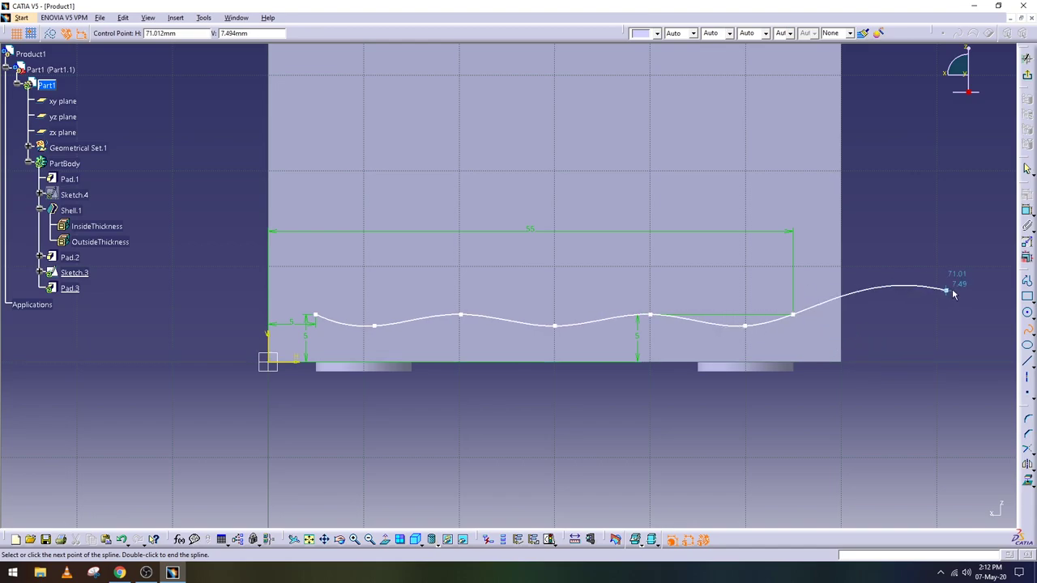
{"action": "left_click", "coordinate": [1028, 332]}
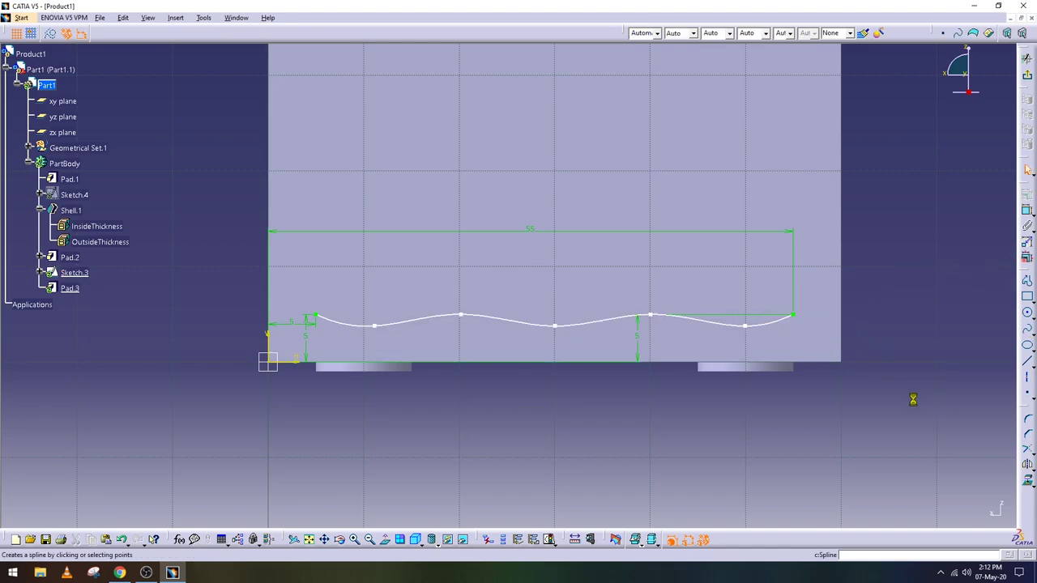
- Draw a vertical line upward from the spline's end at H 55 mm and shorten it to about 1 mm
{"action": "left_click", "coordinate": [355, 539]}
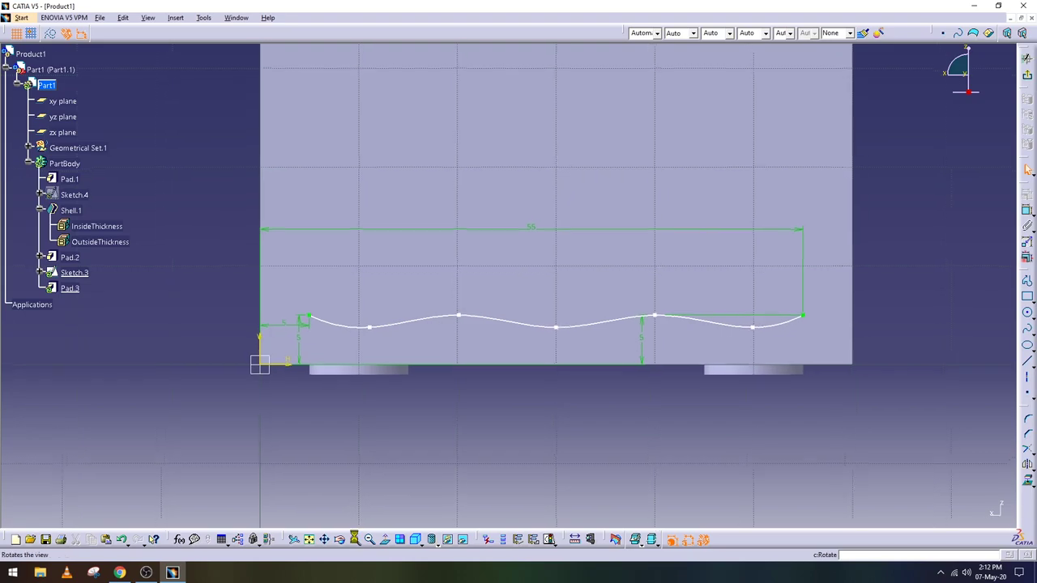
{"action": "left_click", "coordinate": [354, 540]}
{"action": "left_click", "coordinate": [1027, 361]}
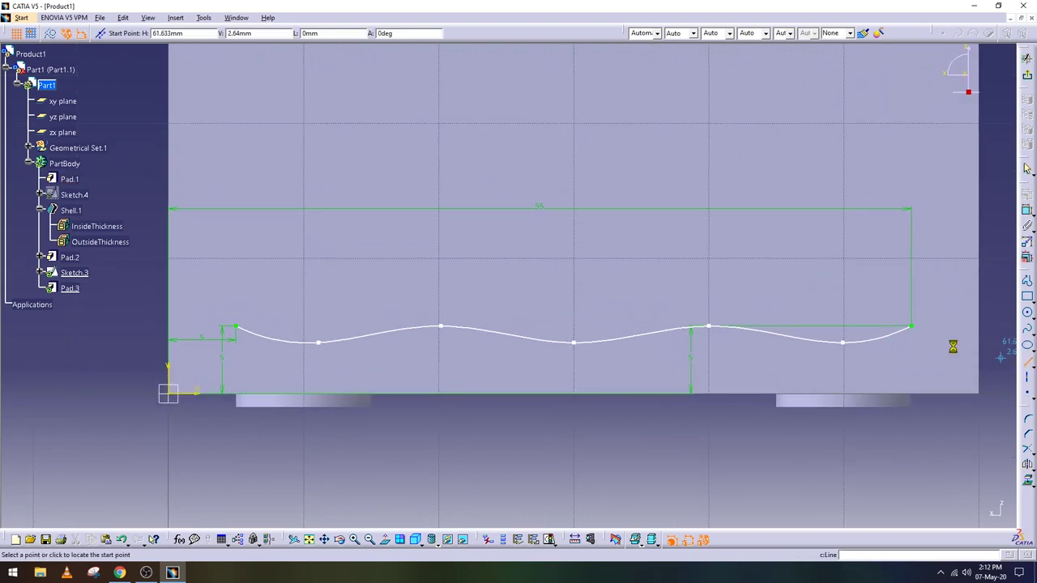
{"action": "left_click", "coordinate": [911, 327]}
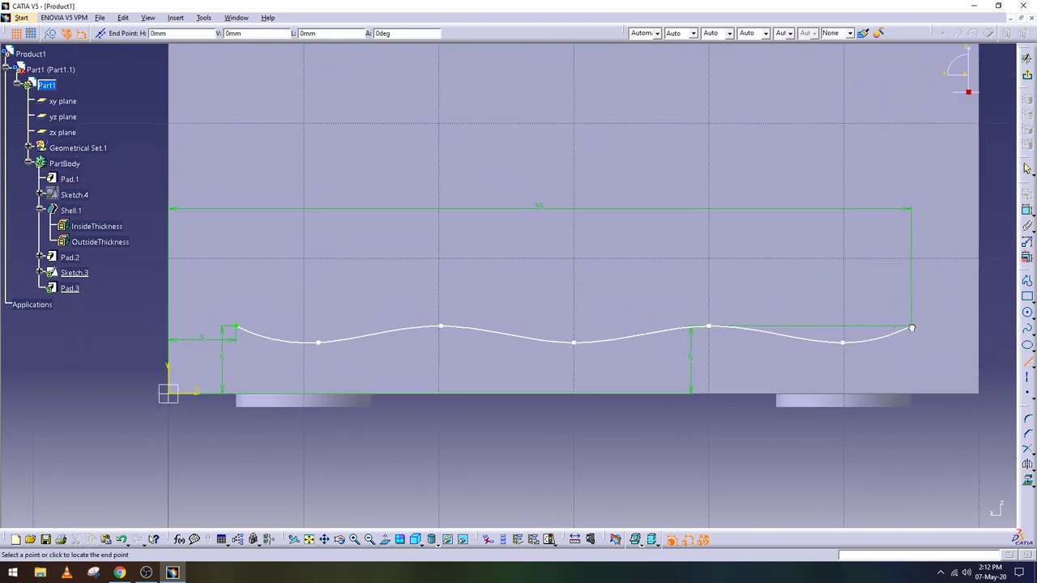
{"action": "left_click", "coordinate": [913, 260]}
{"action": "double_click", "coordinate": [912, 285]}
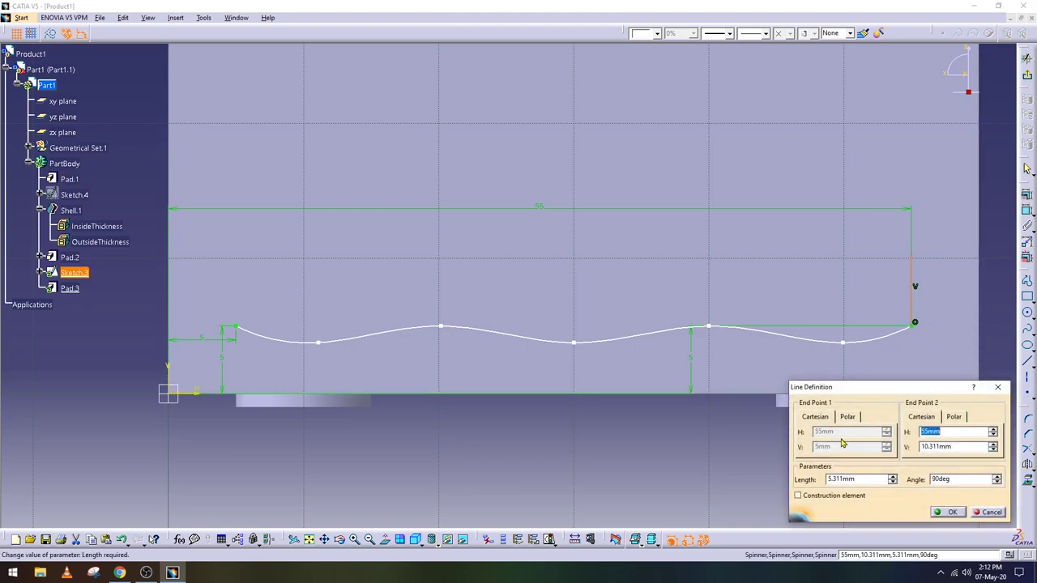
{"action": "double_click", "coordinate": [864, 477]}
{"action": "type", "text": "0.5"}
{"action": "key", "text": "Return"}
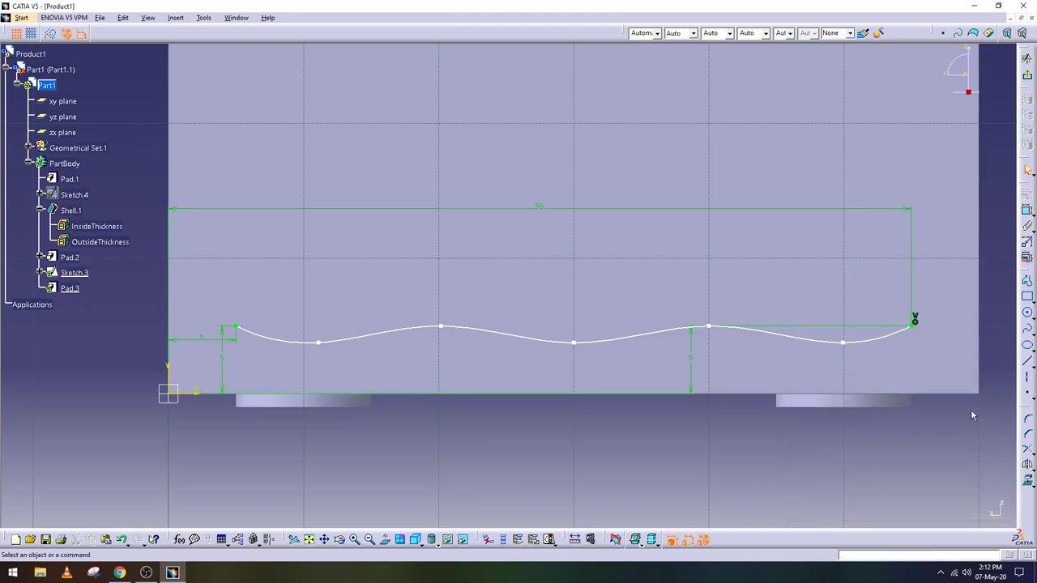
- Draw a vertical line upward from the spline's start at H 5 mm and shorten it to about 1 mm
{"action": "left_click", "coordinate": [1029, 373]}
{"action": "left_click", "coordinate": [235, 327]}
{"action": "left_click", "coordinate": [245, 250]}
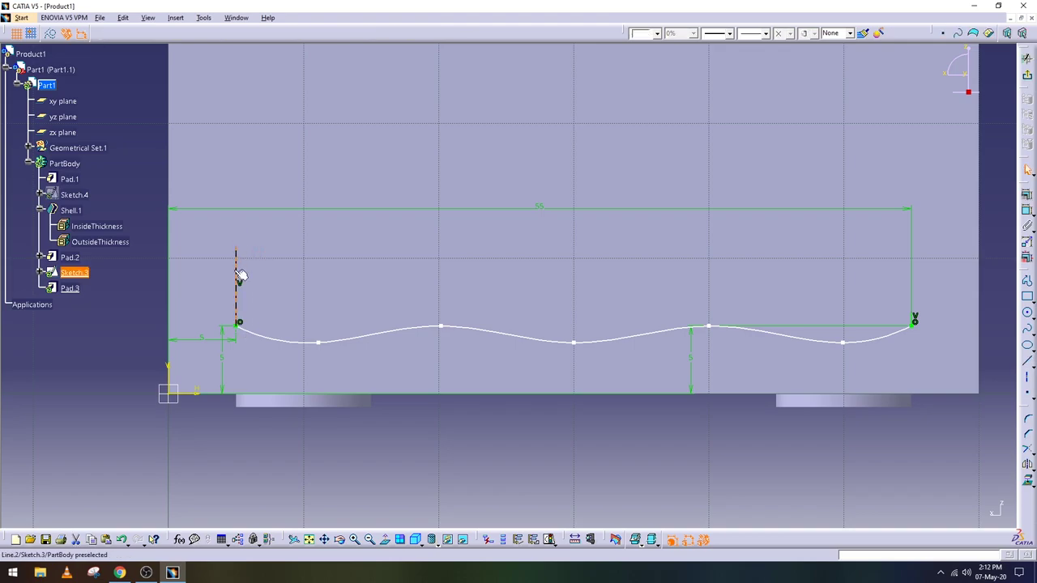
{"action": "double_click", "coordinate": [243, 278]}
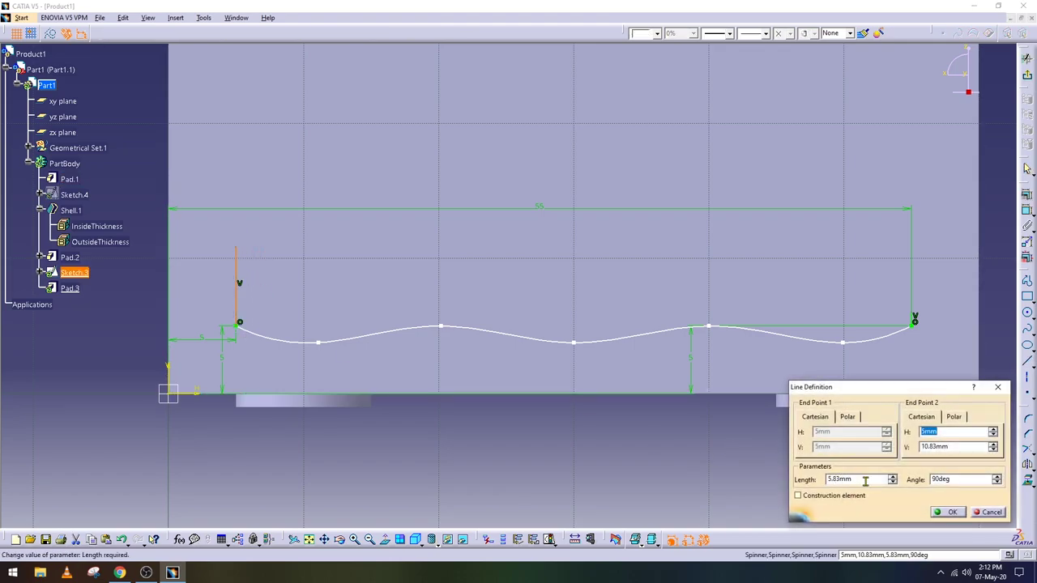
{"action": "left_click", "coordinate": [964, 515]}
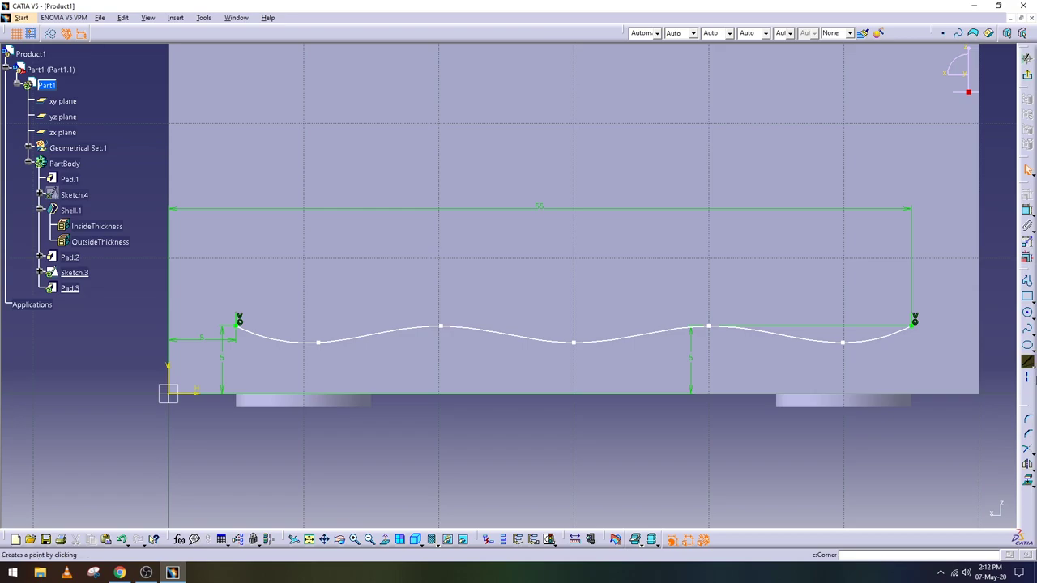
- Draw a second wavy spline about 1 mm above the first, joining the upper ends of both short vertical lines, and exit the sketch
{"action": "left_click", "coordinate": [1028, 328]}
{"action": "left_click", "coordinate": [239, 318]}
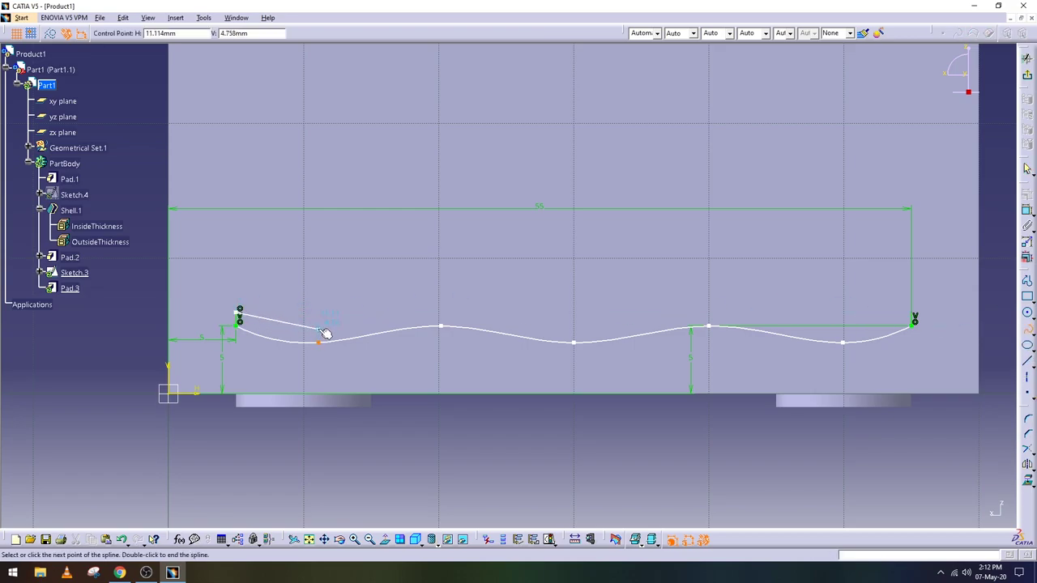
{"action": "left_click", "coordinate": [320, 329]}
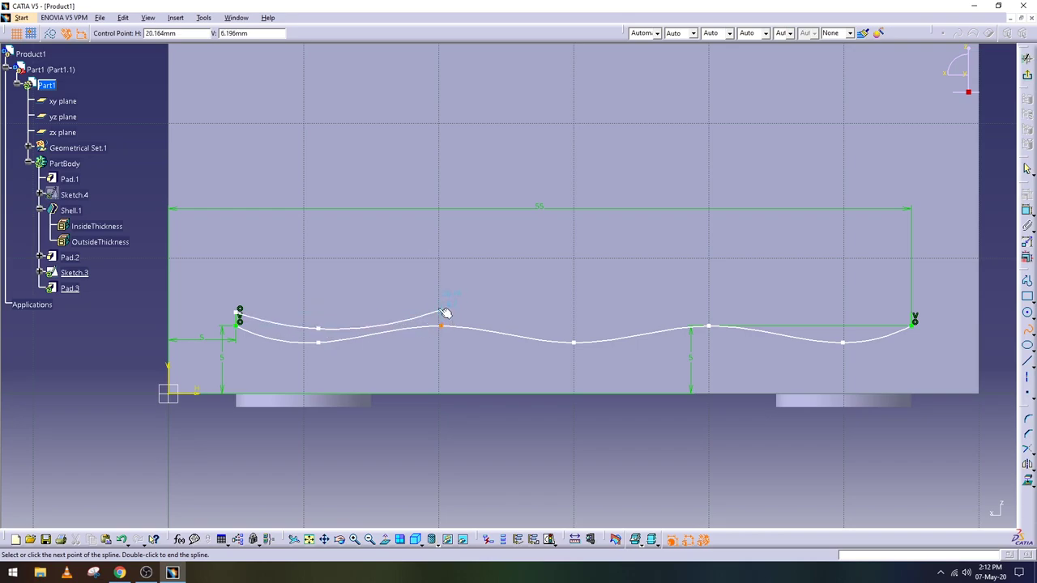
{"action": "left_click", "coordinate": [441, 311]}
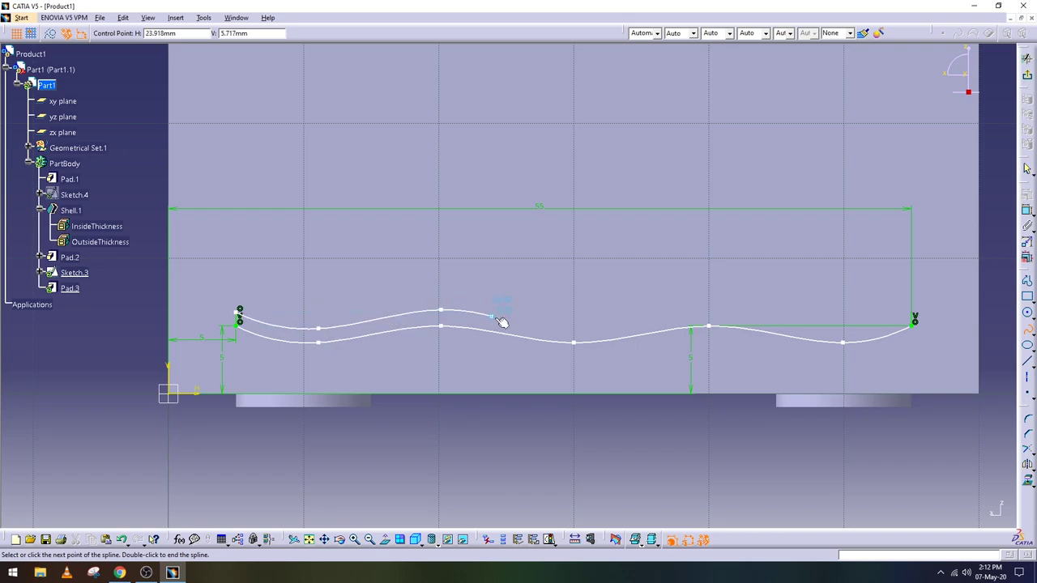
{"action": "left_click", "coordinate": [576, 333]}
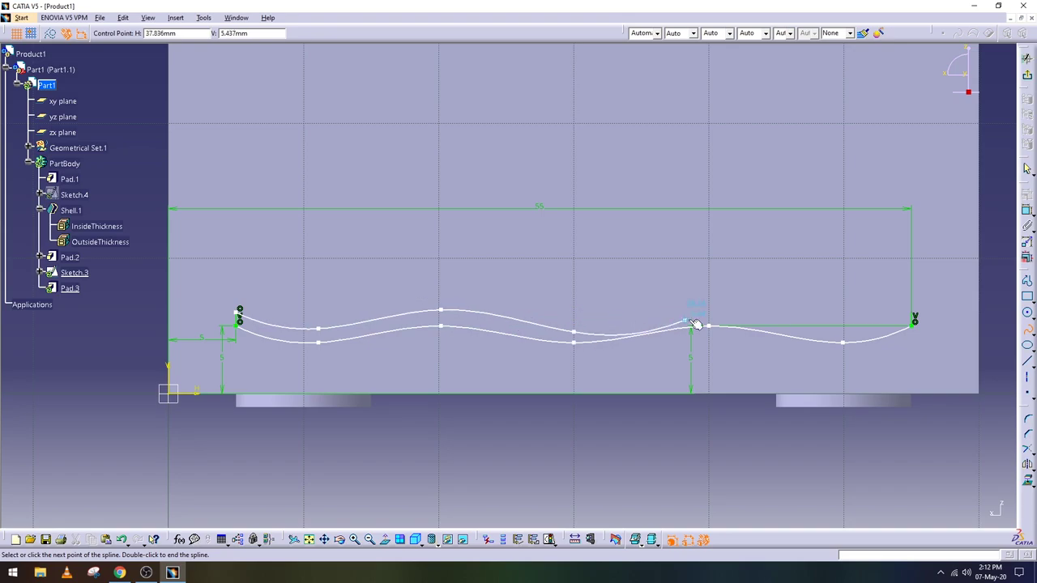
{"action": "left_click", "coordinate": [710, 314]}
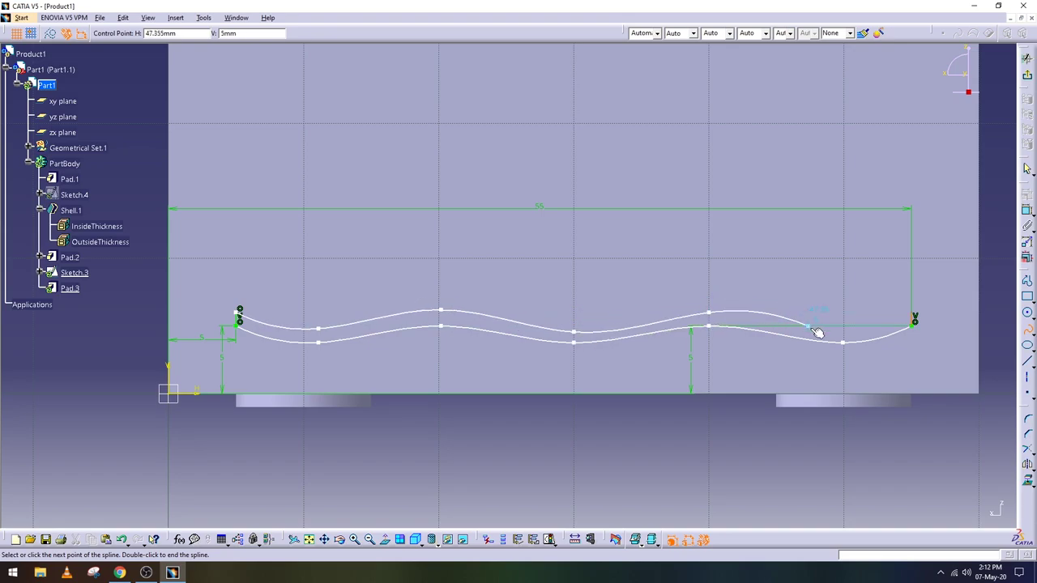
{"action": "left_click", "coordinate": [848, 337]}
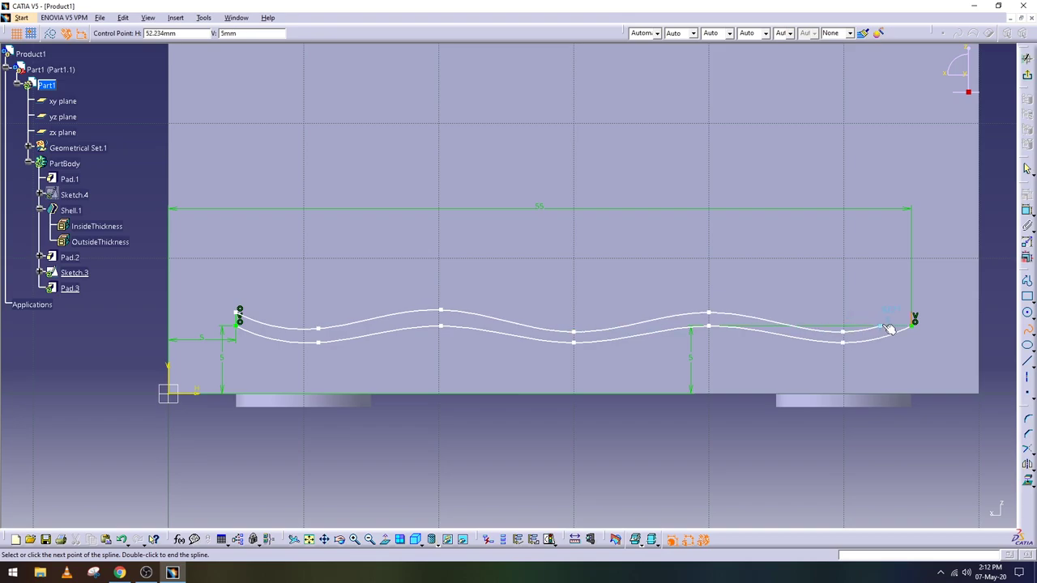
{"action": "left_click", "coordinate": [915, 317]}
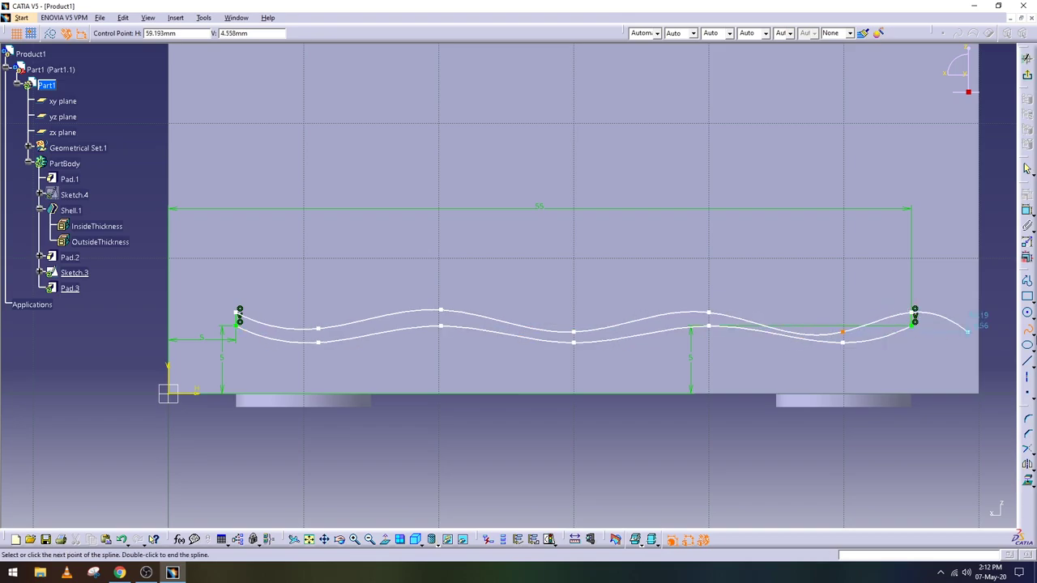
{"action": "key", "text": "Escape"}
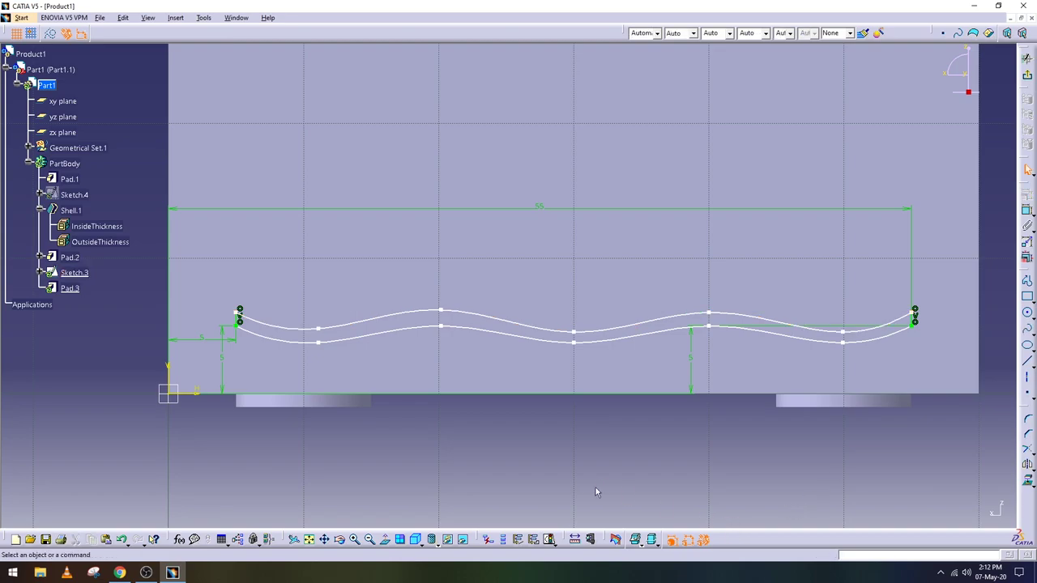
{"action": "left_click", "coordinate": [1027, 76]}
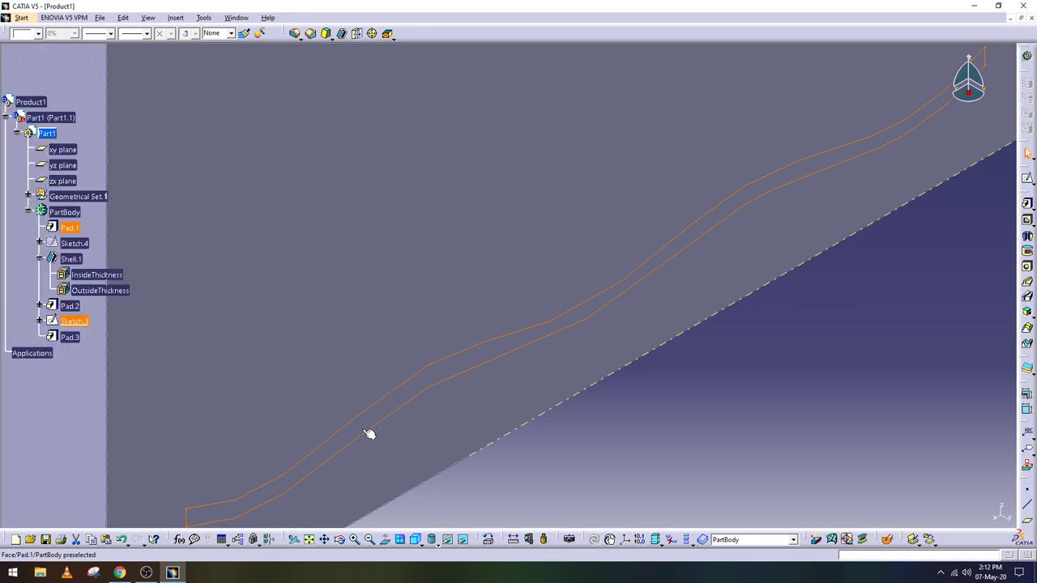
- Cut the wavy band profile through the box as a pocket 70 mm deep
{"action": "left_click", "coordinate": [370, 540]}
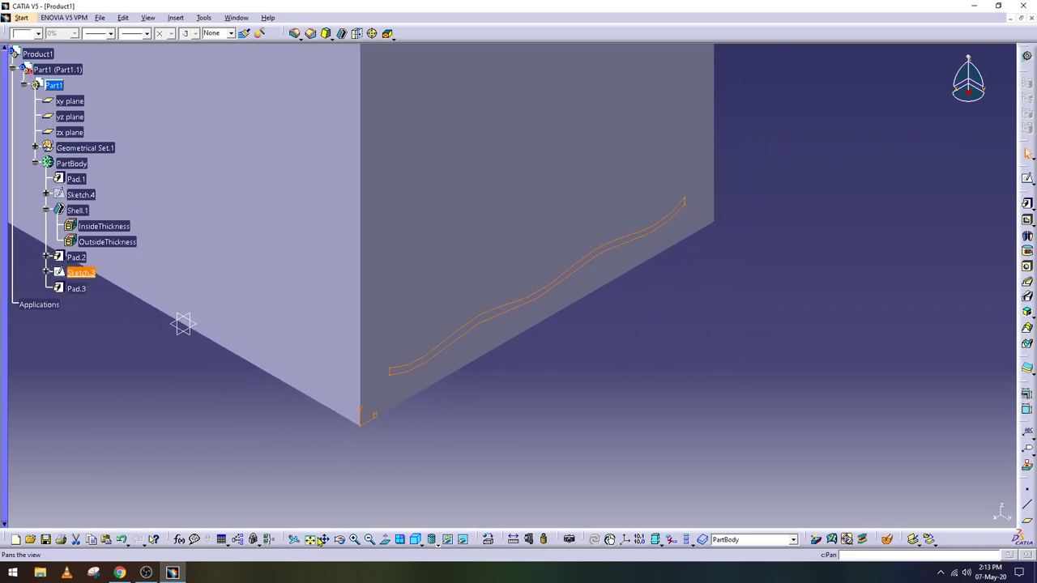
{"action": "middle_click_drag", "start_coordinate": [277, 283], "coordinate": [452, 375]}
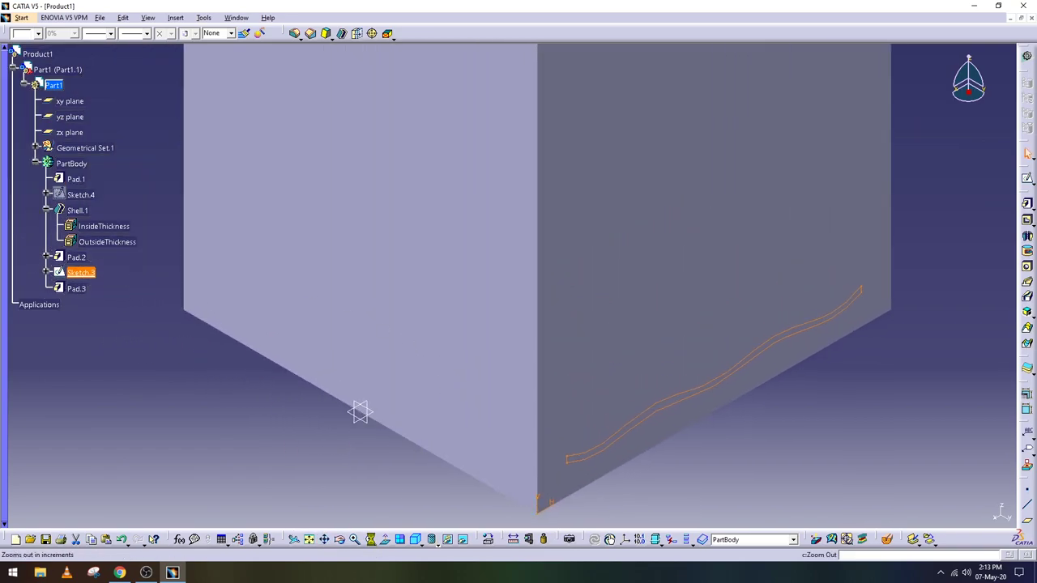
{"action": "left_click", "coordinate": [369, 540]}
{"action": "left_click", "coordinate": [325, 539]}
{"action": "left_click_drag", "start_coordinate": [389, 371], "coordinate": [382, 458]}
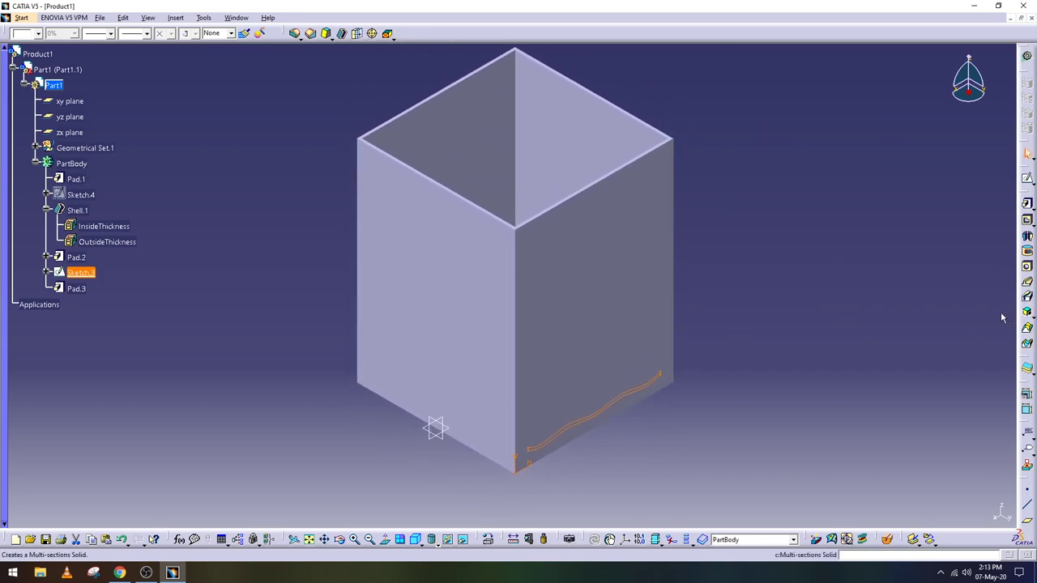
{"action": "left_click", "coordinate": [1027, 204]}
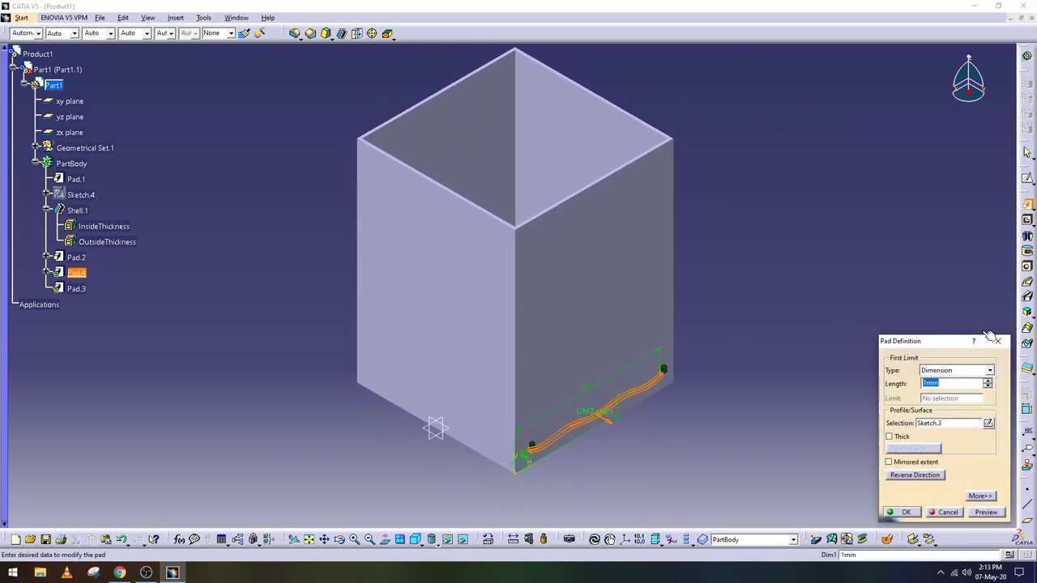
{"action": "left_click", "coordinate": [997, 341]}
{"action": "left_click", "coordinate": [1028, 220]}
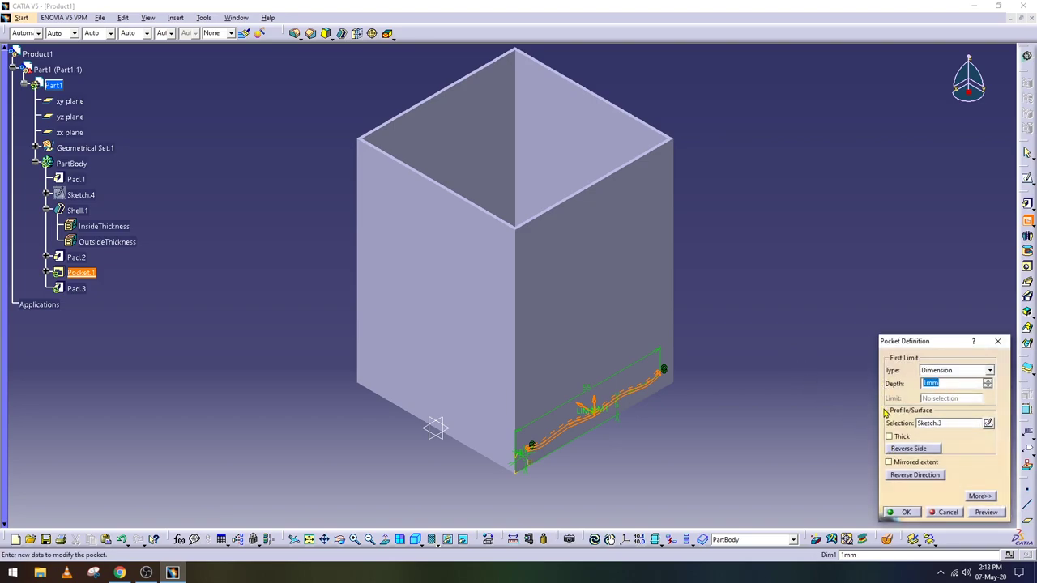
{"action": "left_click", "coordinate": [984, 513]}
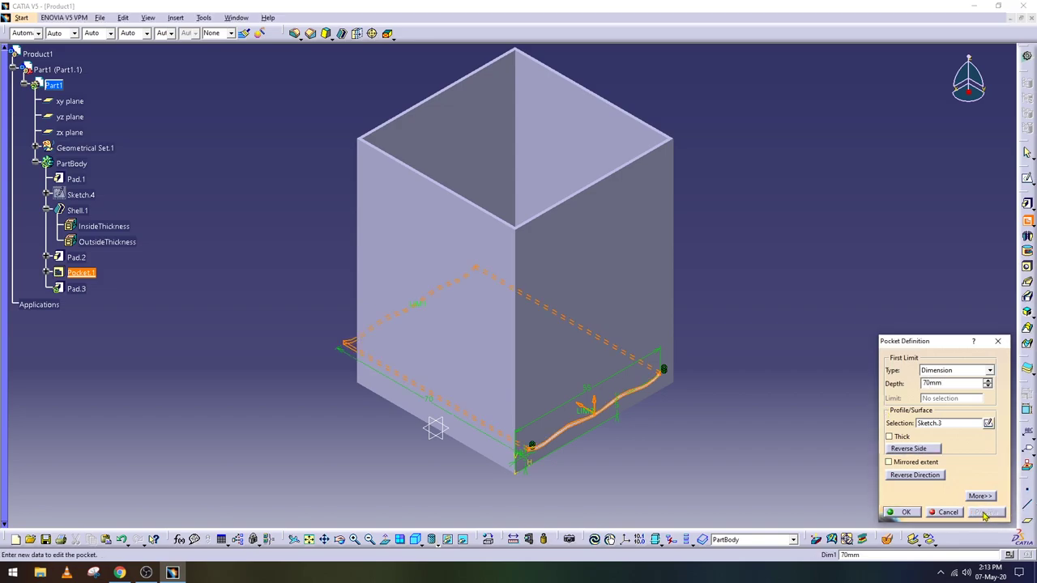
{"action": "left_click", "coordinate": [904, 512]}
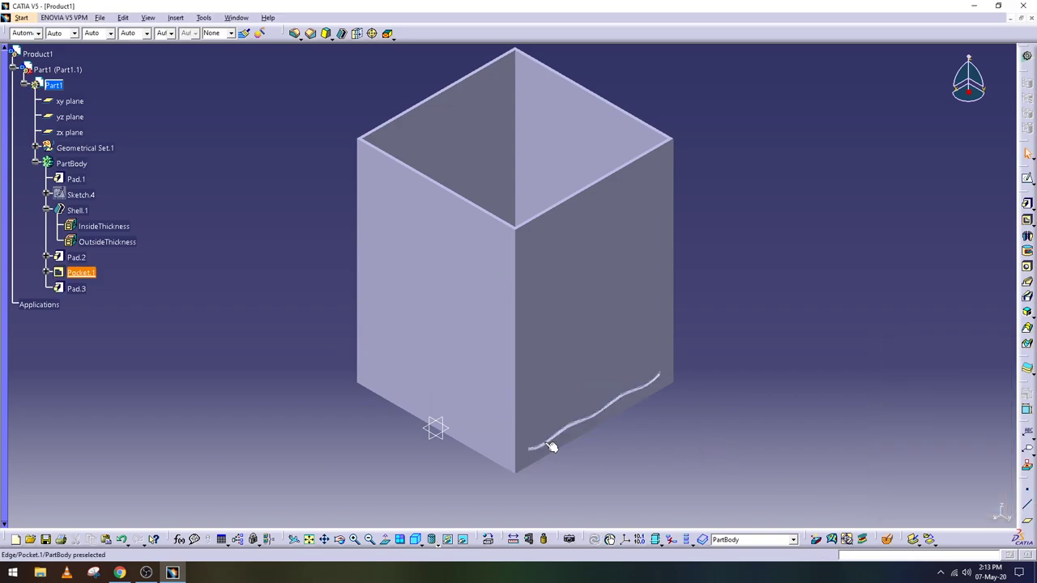
- Start a rectangular pattern defined by instances and spacing, with 10 instances spaced 5 mm apart
{"action": "left_click", "coordinate": [176, 19]}
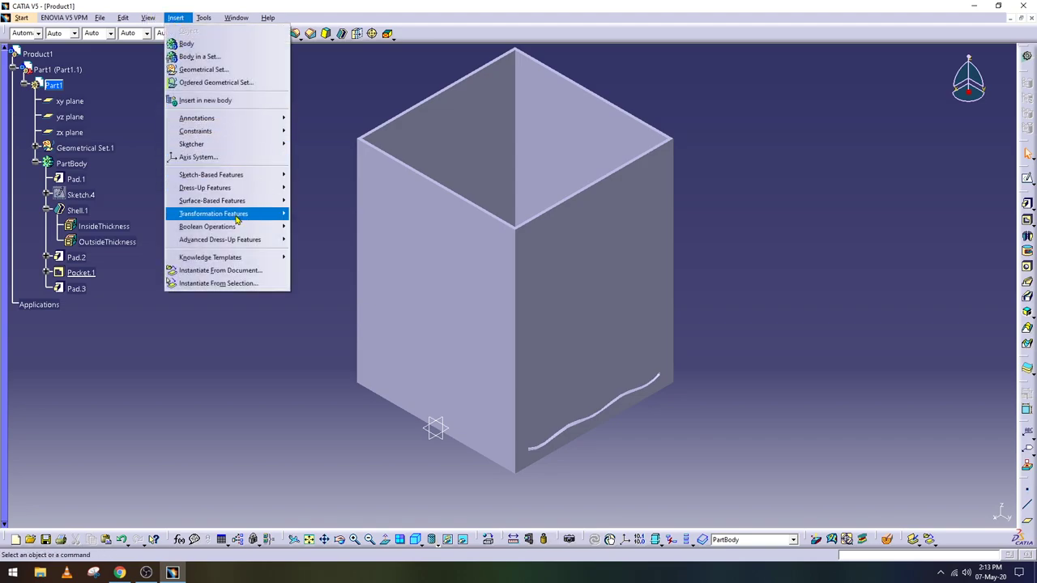
{"action": "mouse_move", "coordinate": [240, 217]}
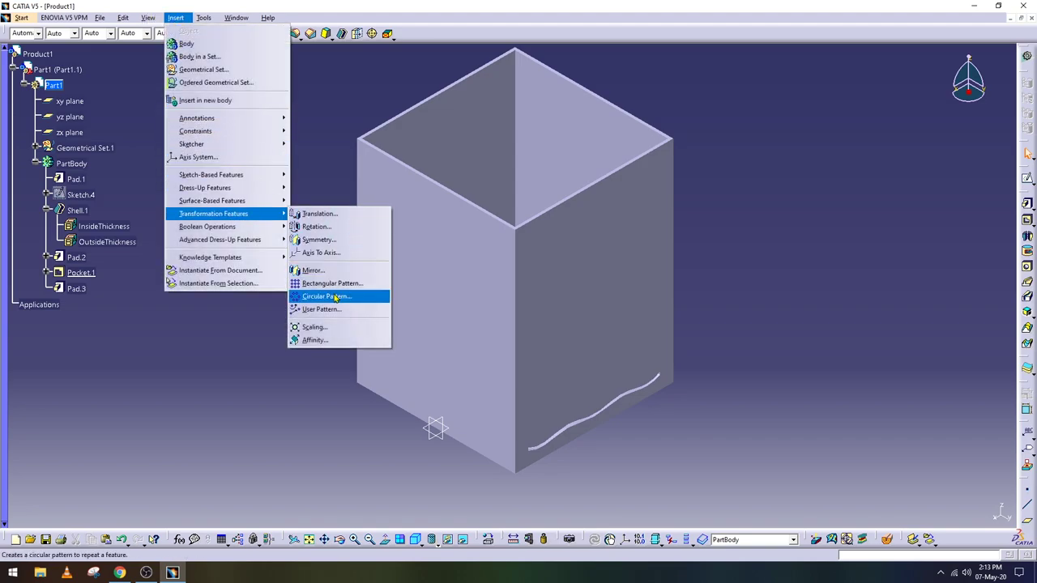
{"action": "left_click", "coordinate": [330, 284]}
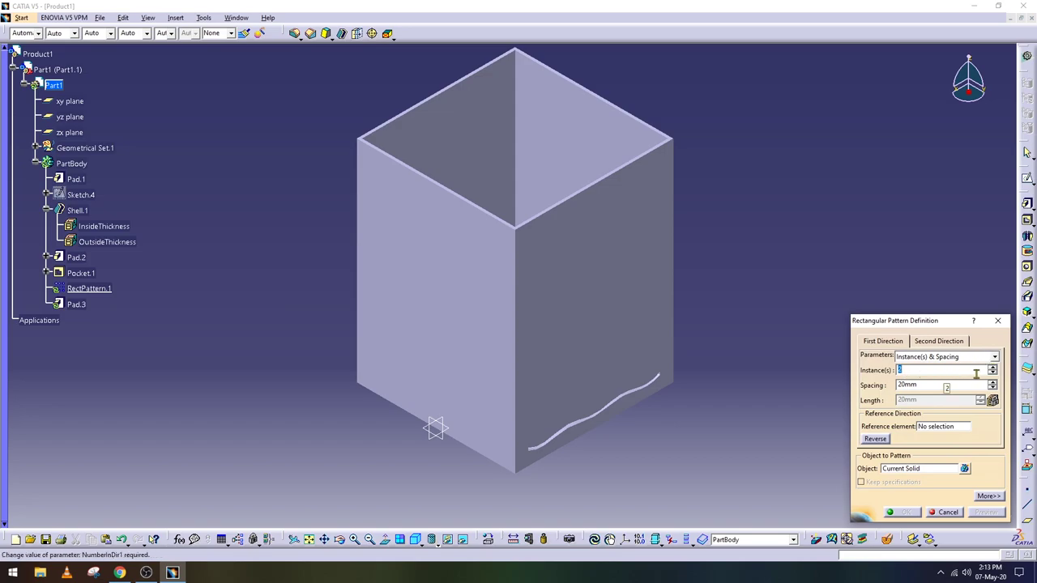
{"action": "left_click", "coordinate": [995, 357]}
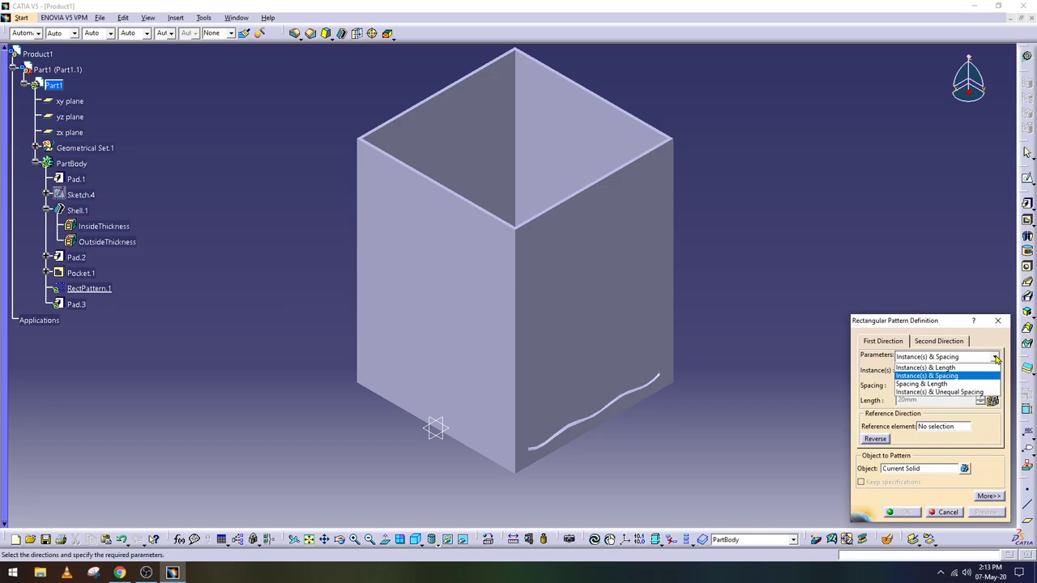
{"action": "left_click", "coordinate": [996, 360]}
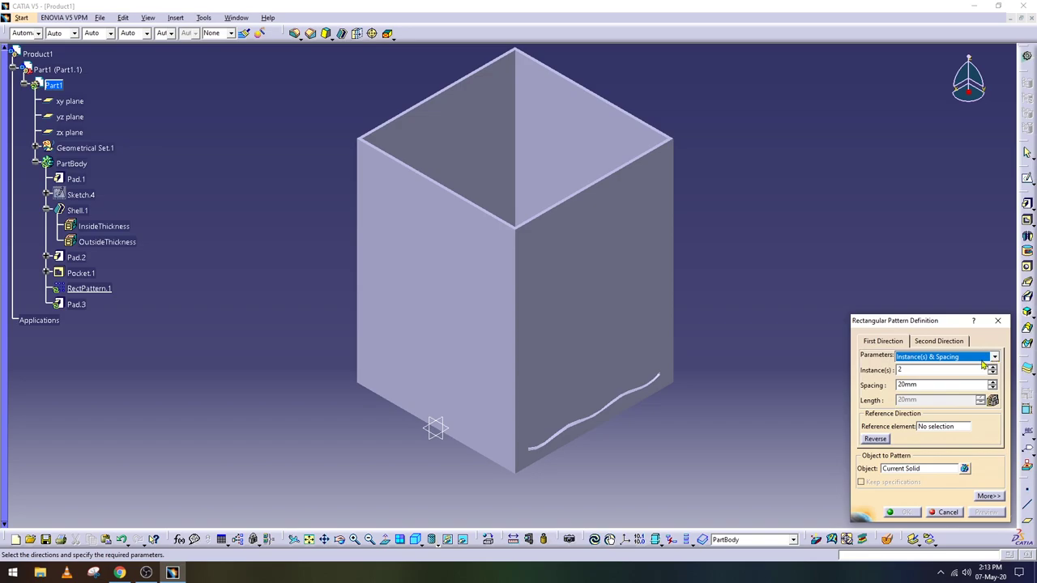
{"action": "left_click", "coordinate": [899, 370]}
{"action": "type", "text": "10"}
{"action": "key", "text": "Tab"}
{"action": "type", "text": "5"}
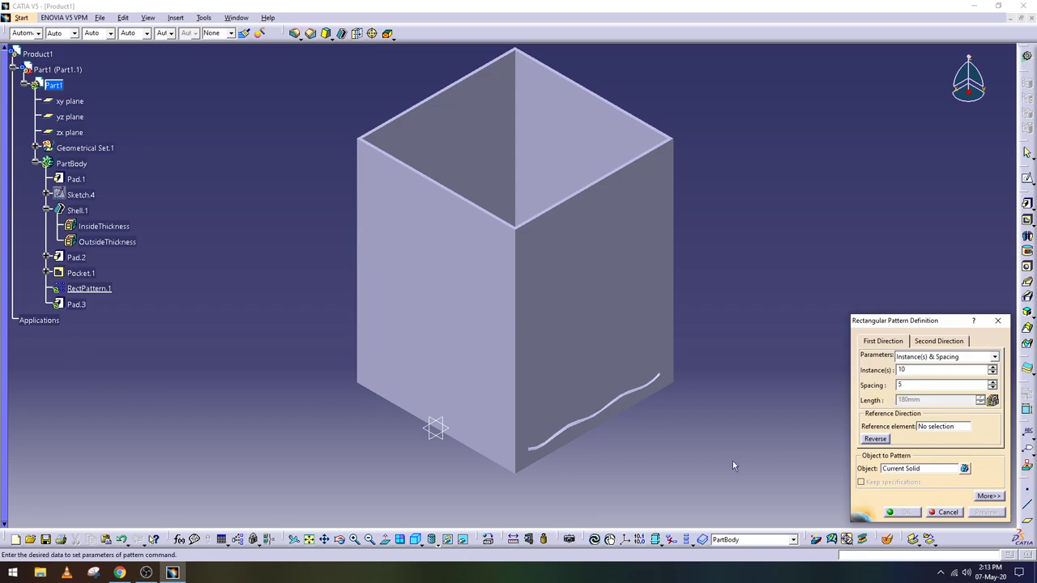
- Pattern the wavy pocket using the zx plane as reference direction, raise the instances to 15, and preview the pattern
{"action": "left_click", "coordinate": [940, 427]}
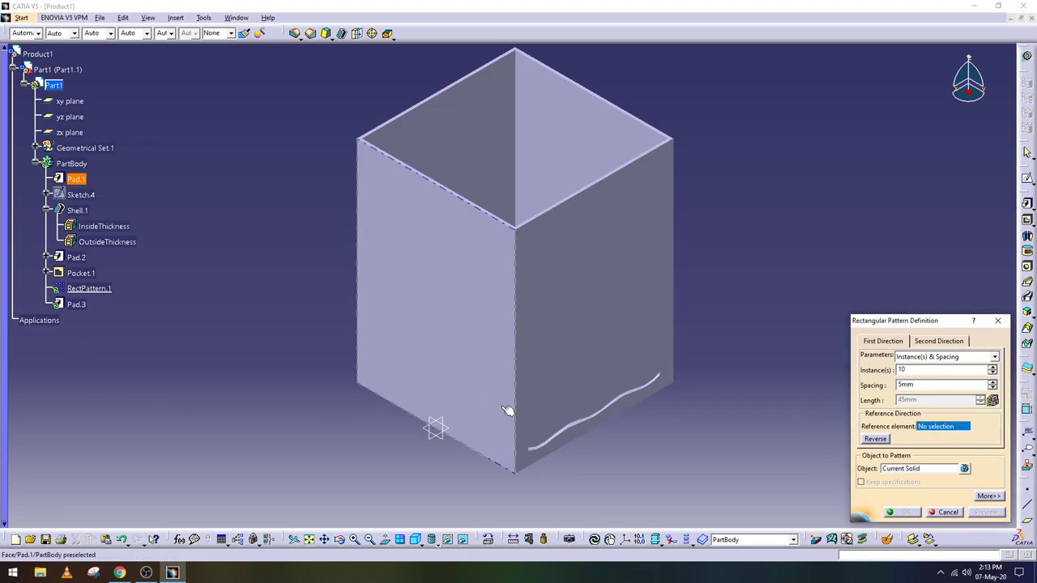
{"action": "left_click", "coordinate": [899, 470]}
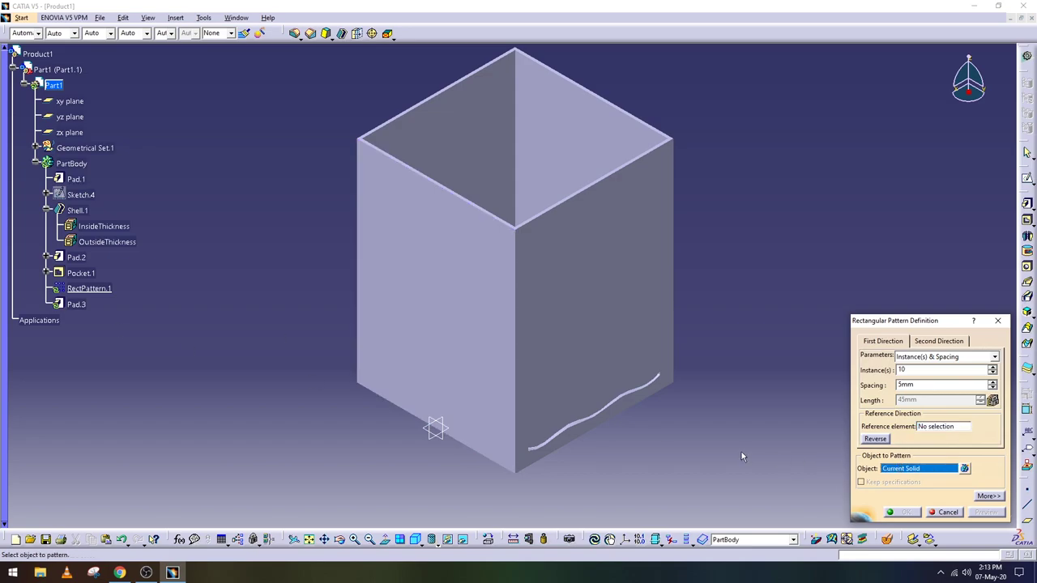
{"action": "left_click", "coordinate": [81, 273]}
{"action": "left_click", "coordinate": [930, 428]}
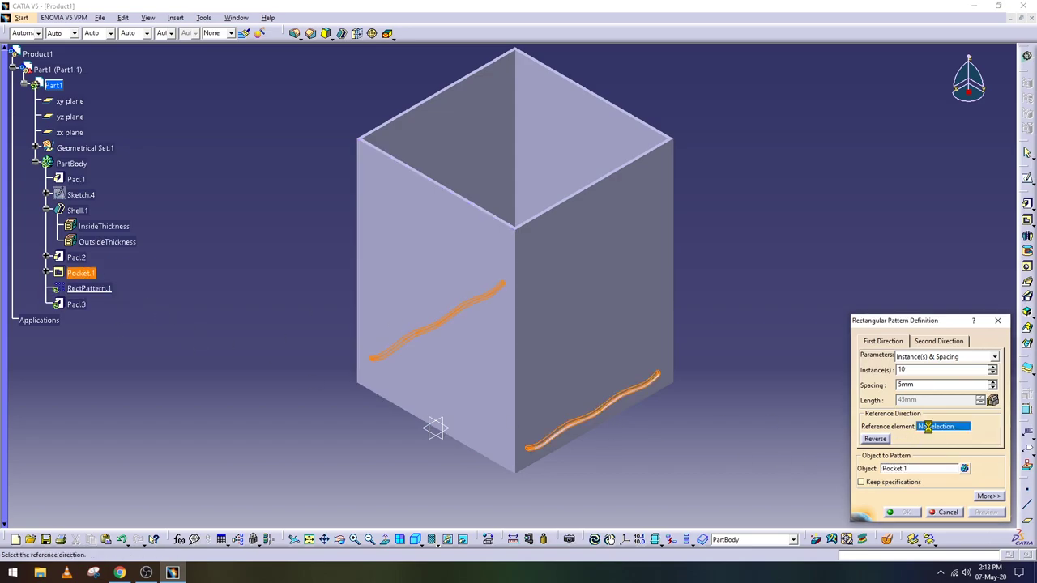
{"action": "left_click", "coordinate": [438, 419]}
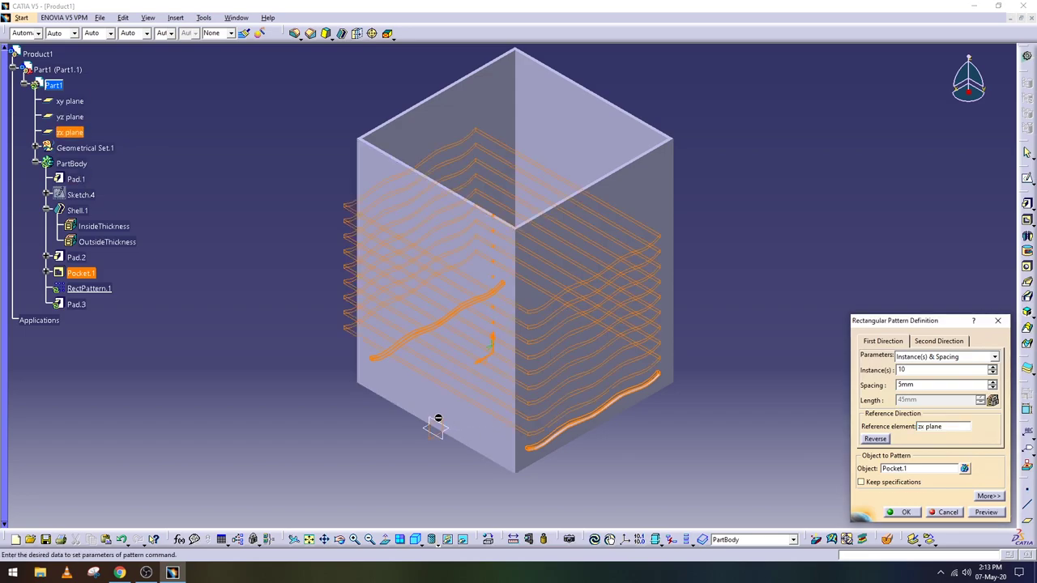
{"action": "middle_click_drag", "start_coordinate": [521, 364], "coordinate": [631, 387]}
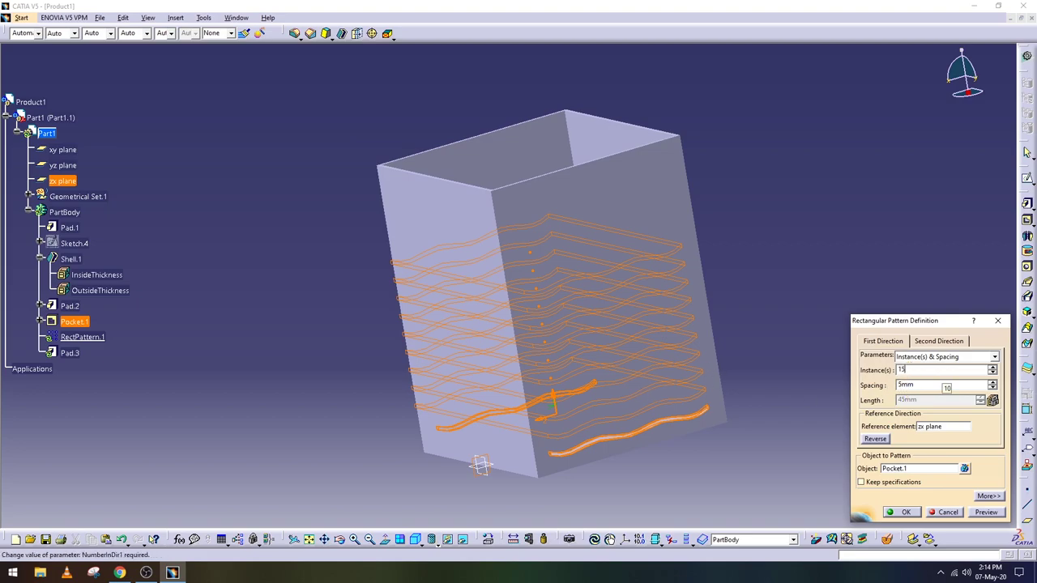
{"action": "left_click", "coordinate": [982, 512]}
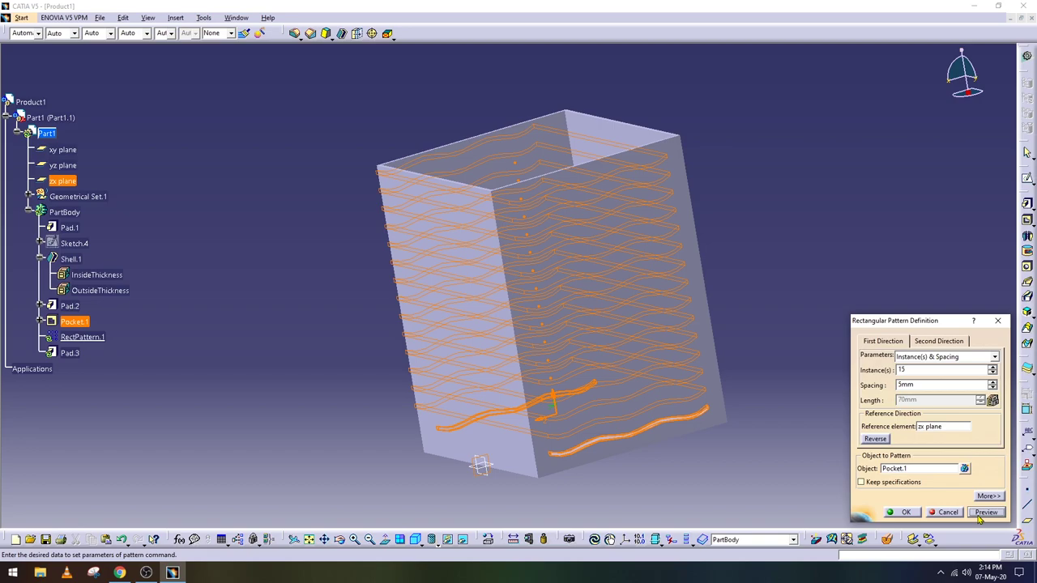